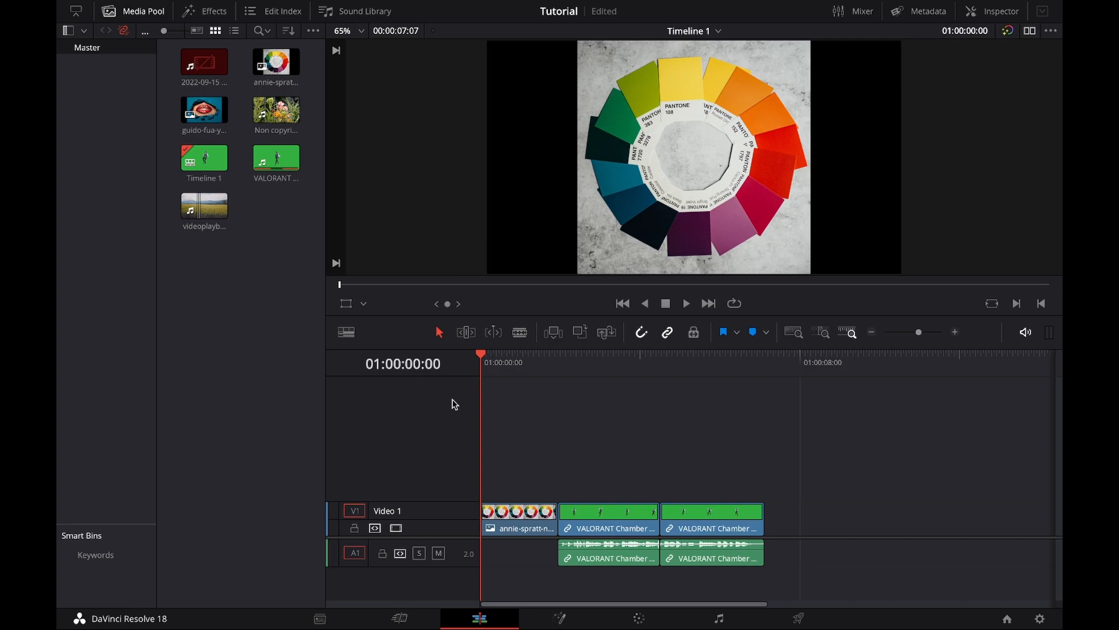
Step: Customize the workspace by enlarging the Video 1 and Audio 1 tracks, hiding the bin list and showing the clip metadata
drag(418, 500, 423, 441)
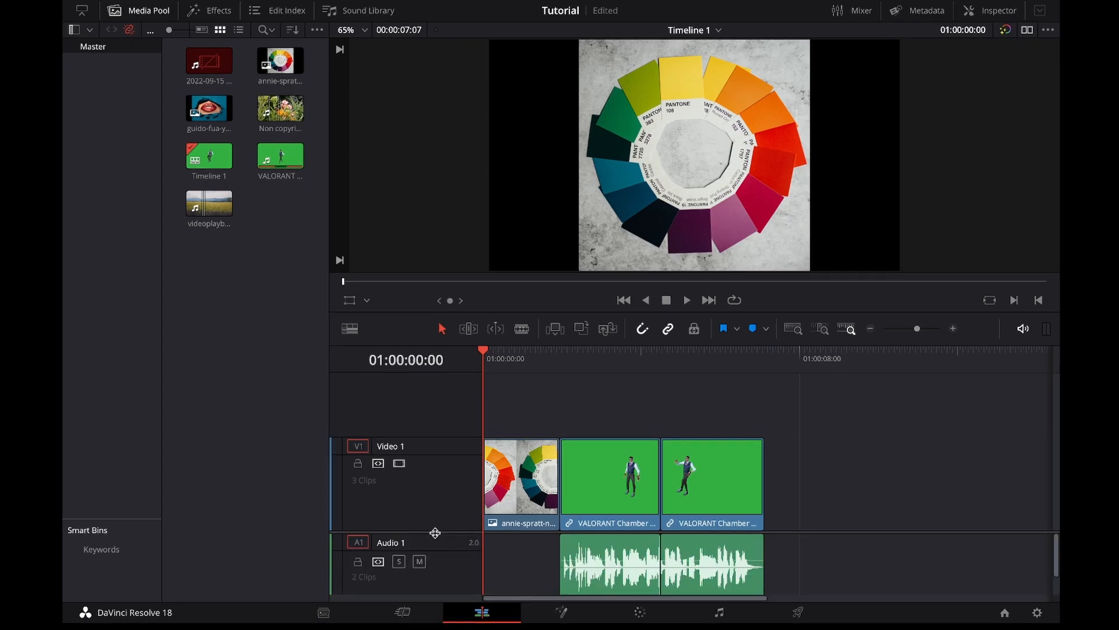
drag(435, 532, 436, 453)
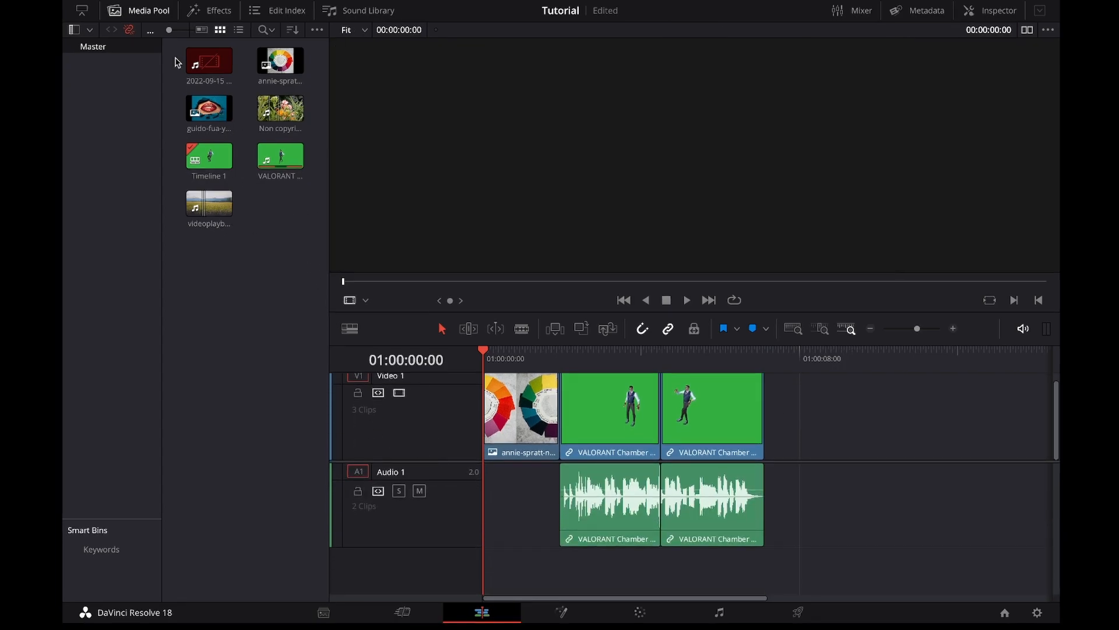
click(75, 30)
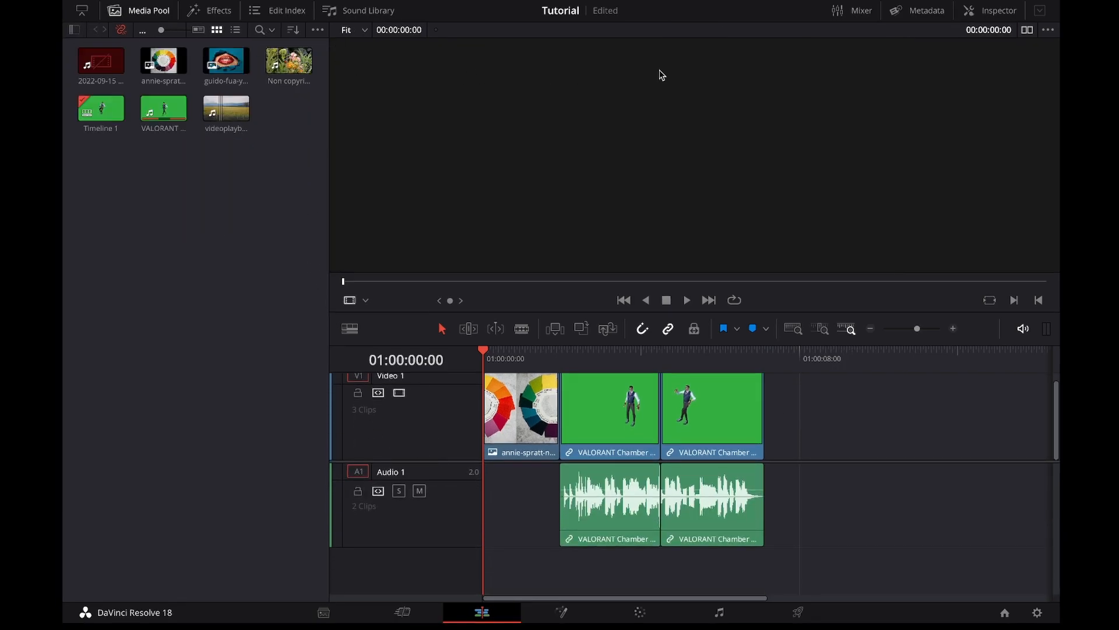
click(920, 10)
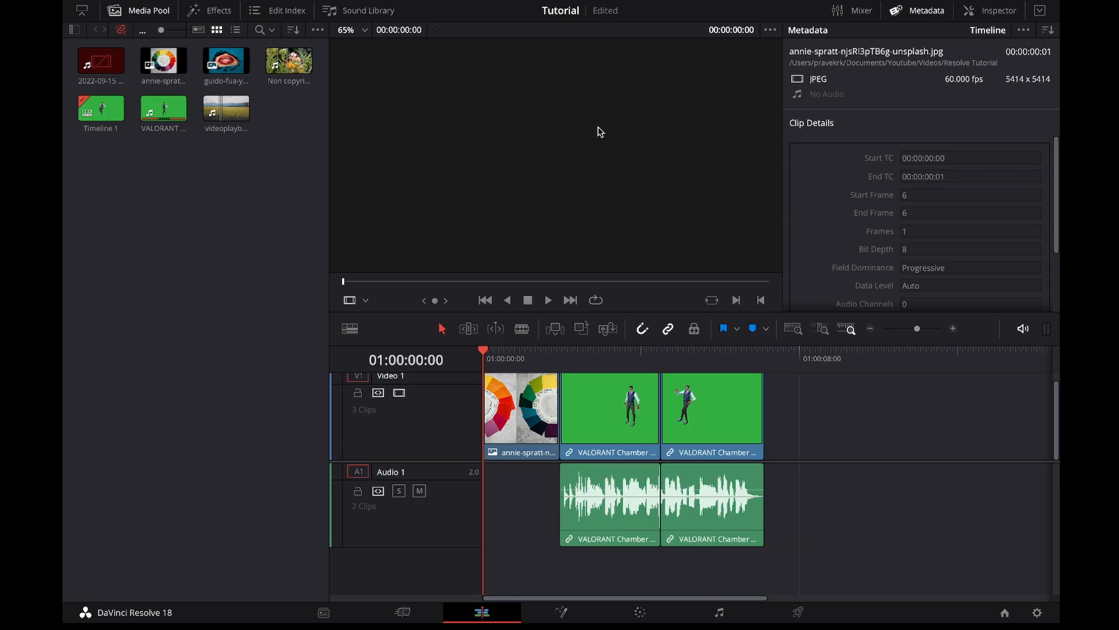
Step: Reset the UI layout of the workspace to its default arrangement
mouse_move(600, 1)
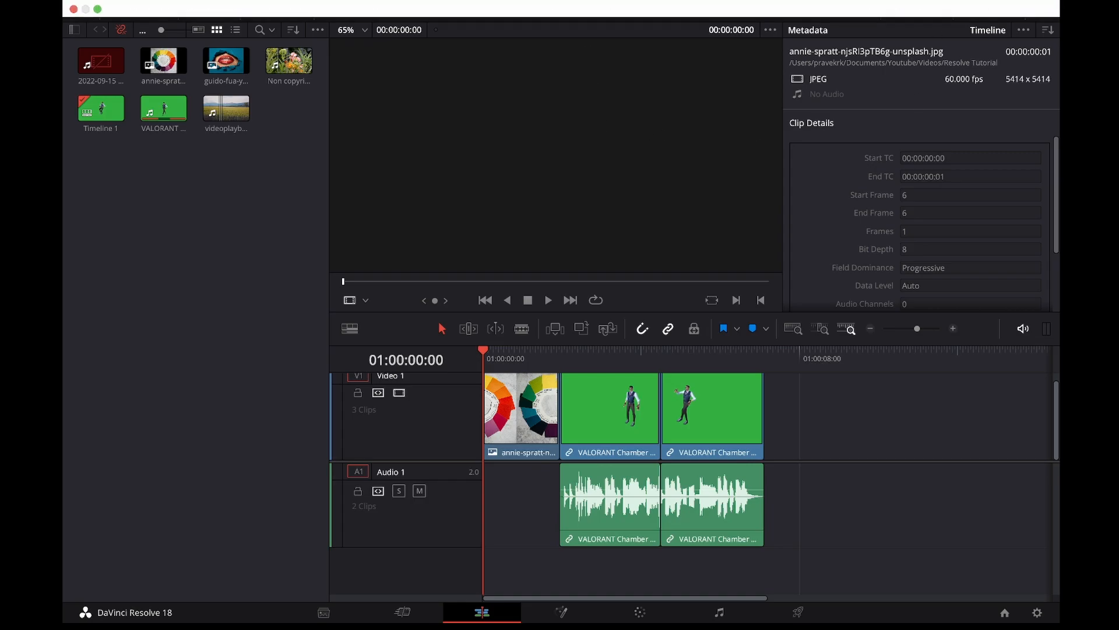
click(725, 1)
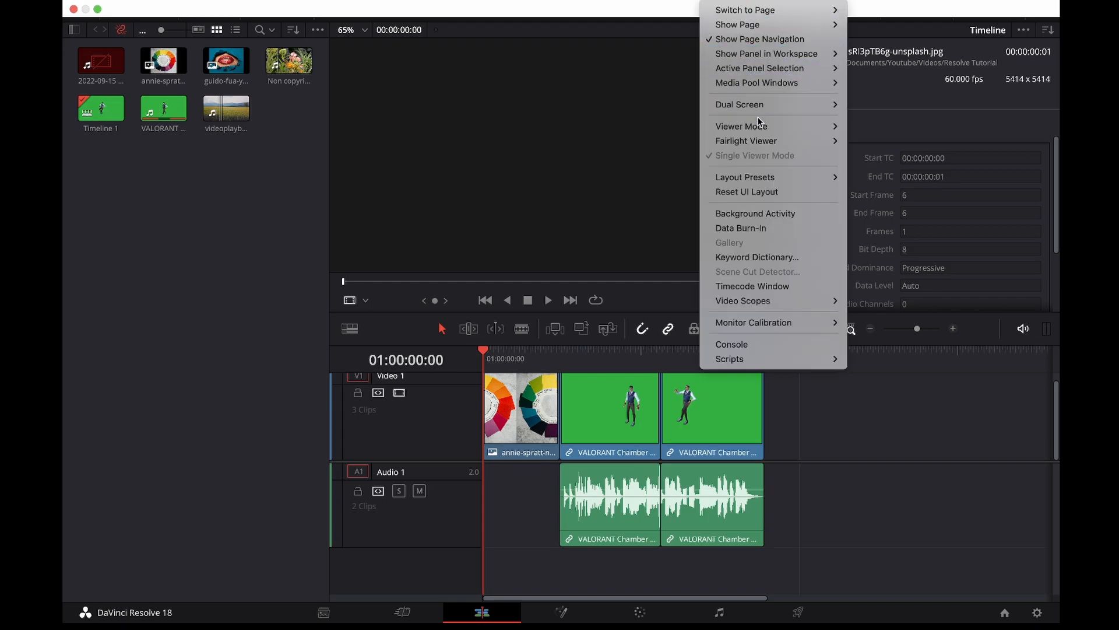
mouse_move(774, 65)
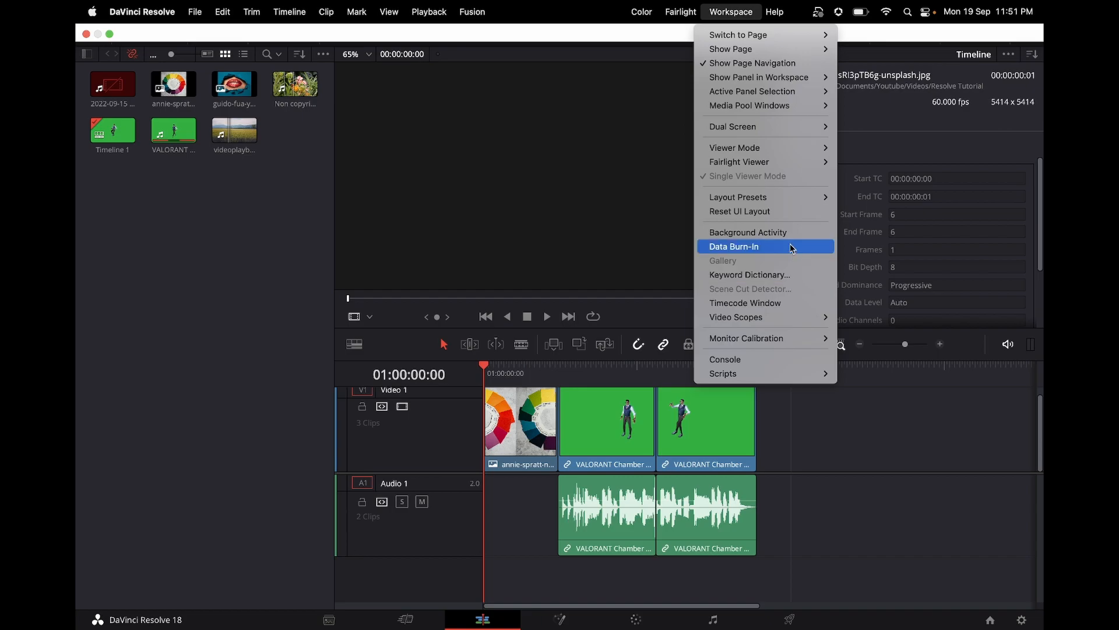
click(763, 212)
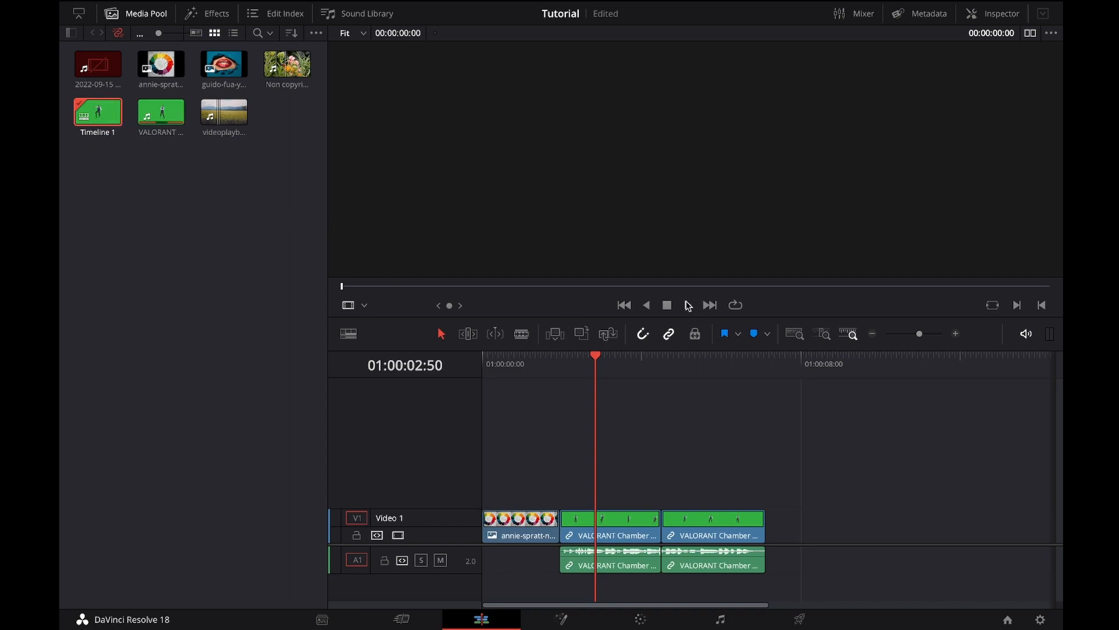
Step: Scrub through the green-screen clip, select Timeline 1 in the media pool and park the playhead at 01:00:01:57
drag(600, 369, 636, 374)
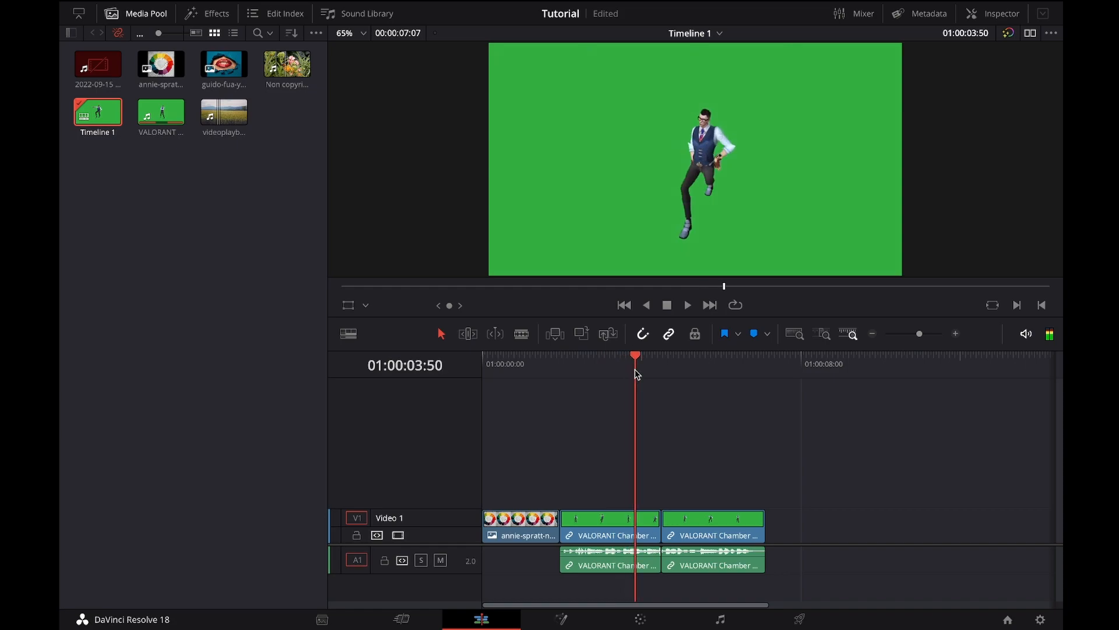
click(108, 125)
drag(624, 368, 552, 371)
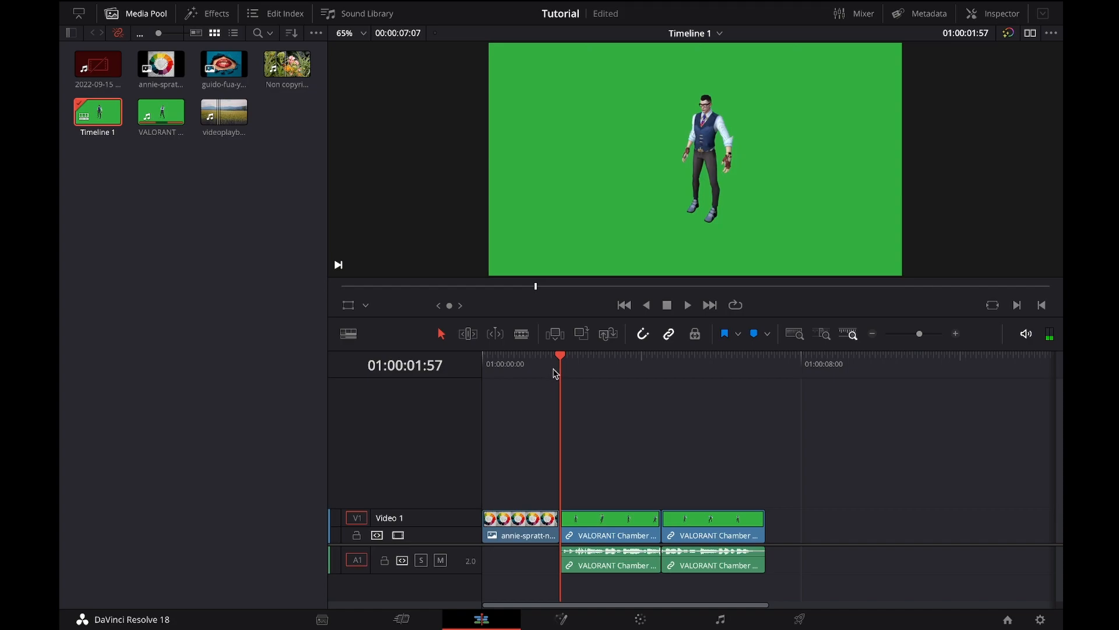
right_click(156, 223)
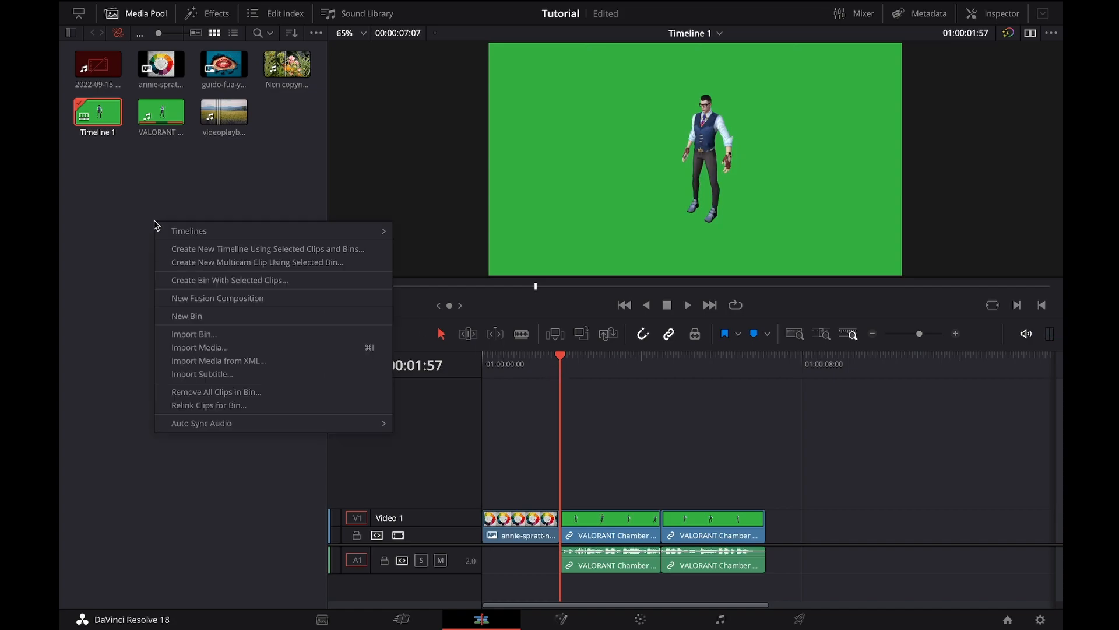
click(258, 265)
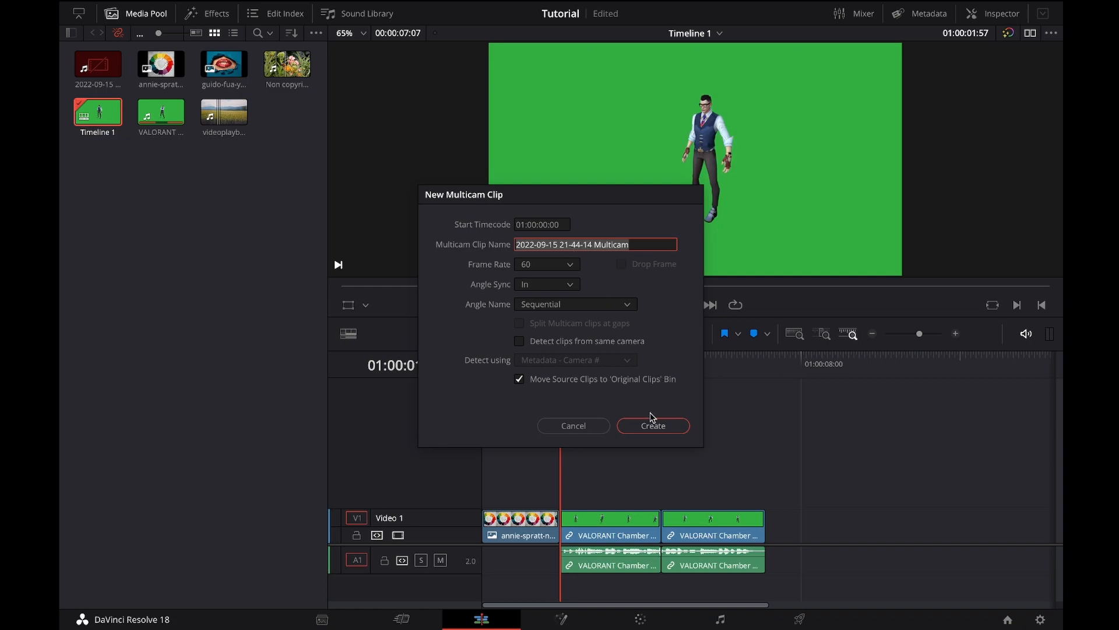
click(560, 430)
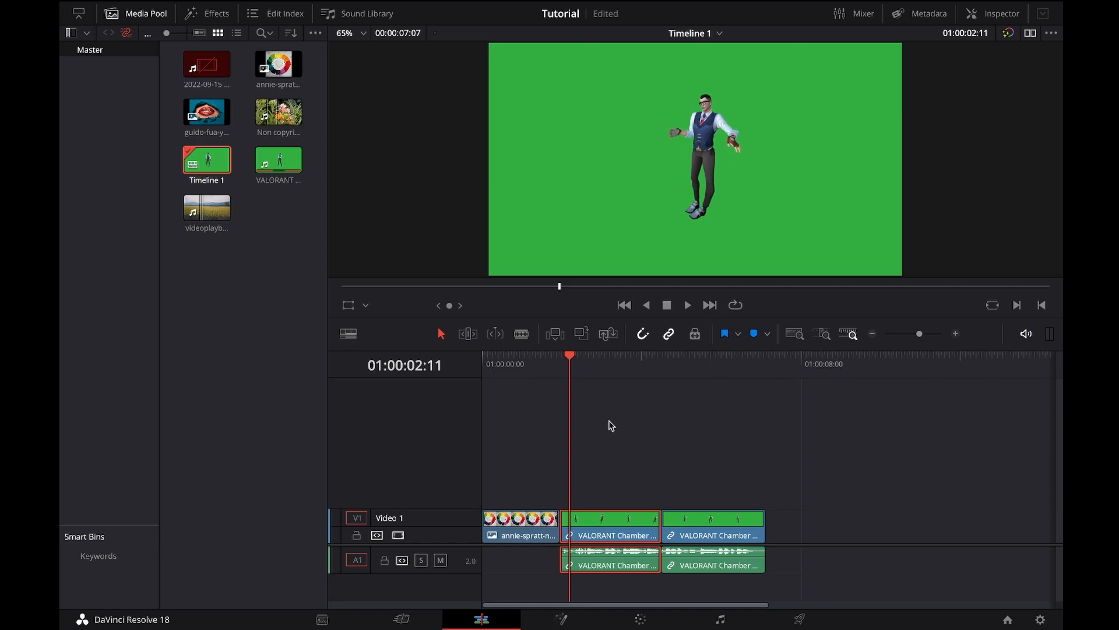
Step: Review the timeline view options, including the Audio Waveforms setting, and close them
click(351, 336)
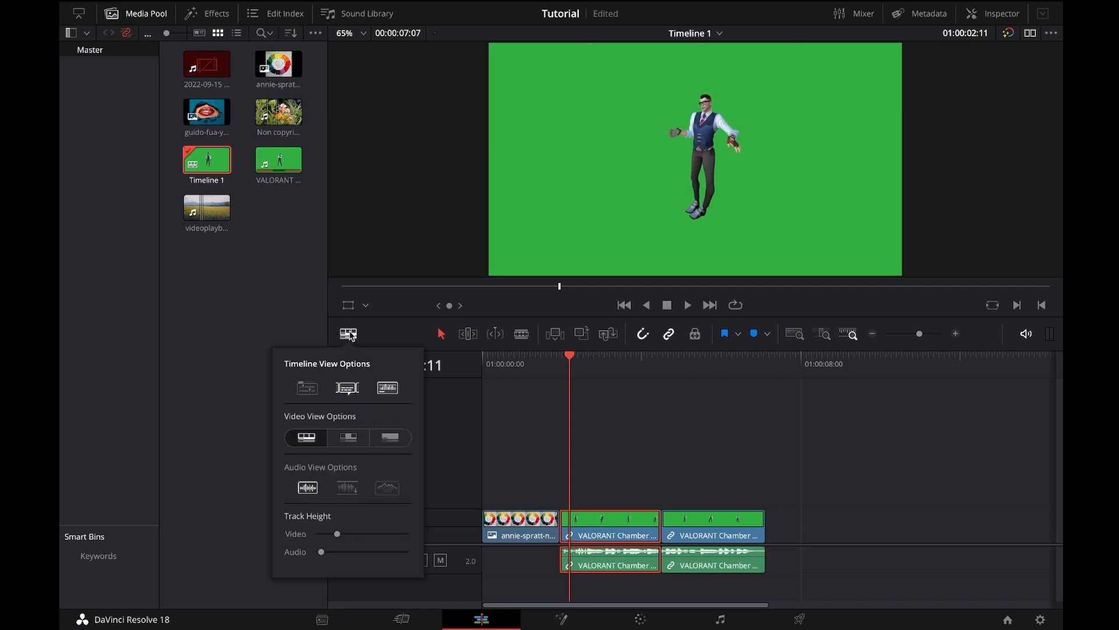
click(379, 387)
click(455, 470)
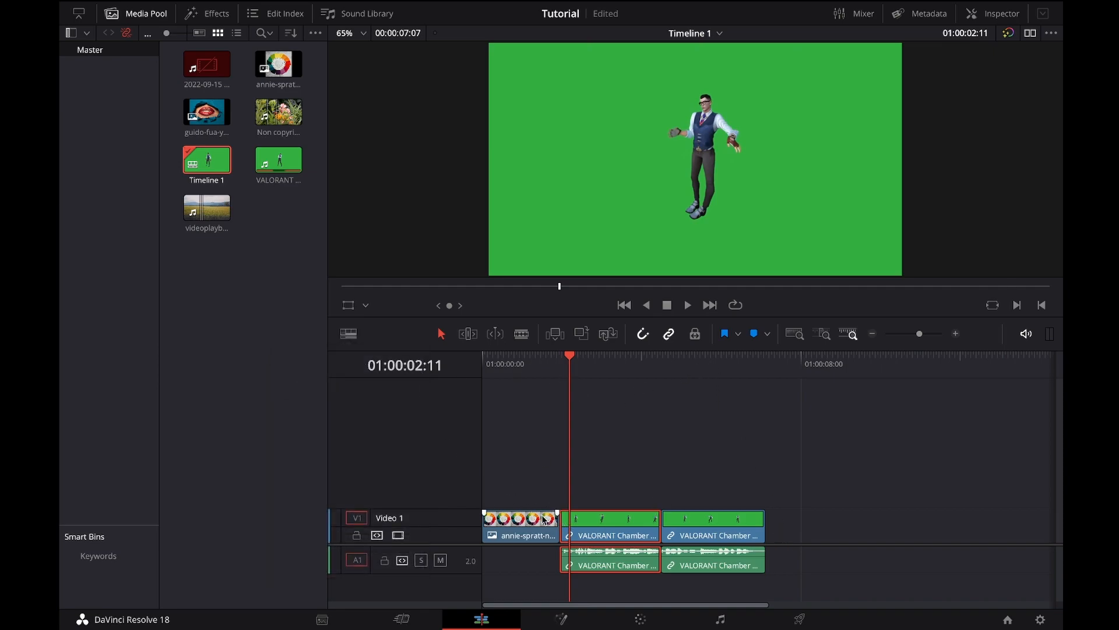
Step: Increase the Video 1 track's height and scrub the playhead to 01:00:03:44
drag(467, 512, 469, 470)
drag(468, 470, 469, 480)
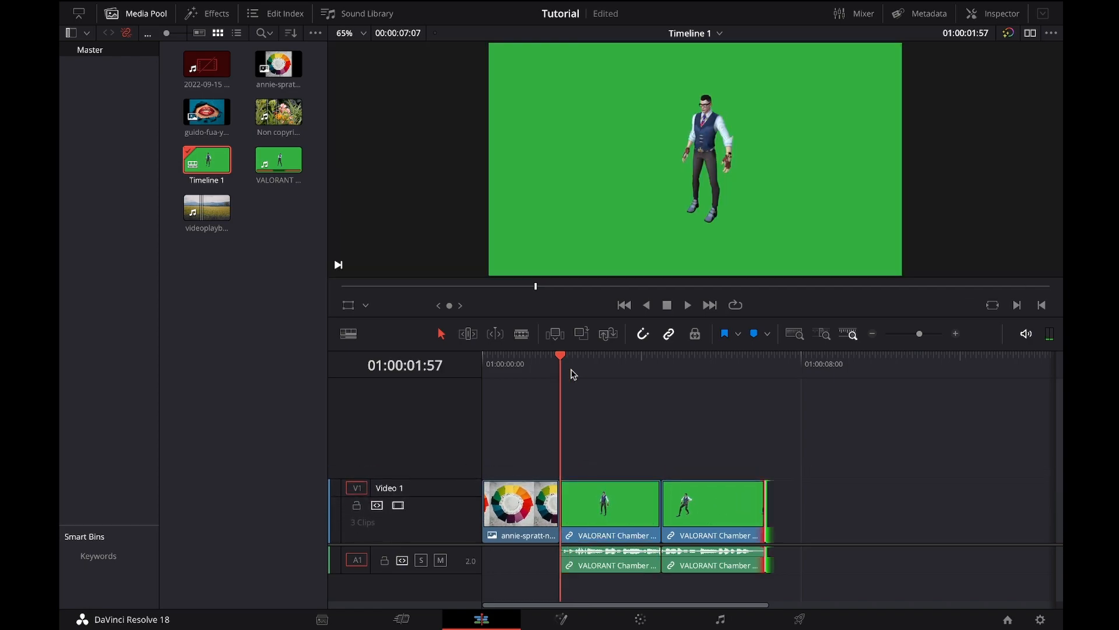
drag(570, 371, 592, 371)
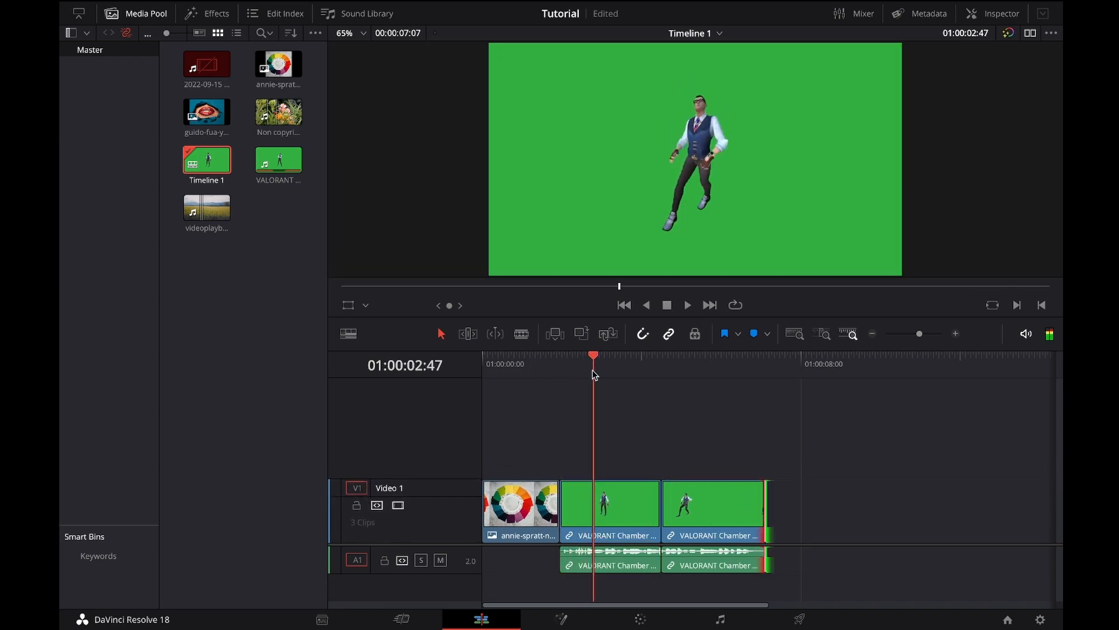
scroll(688, 402, up, 3)
drag(689, 406, 760, 401)
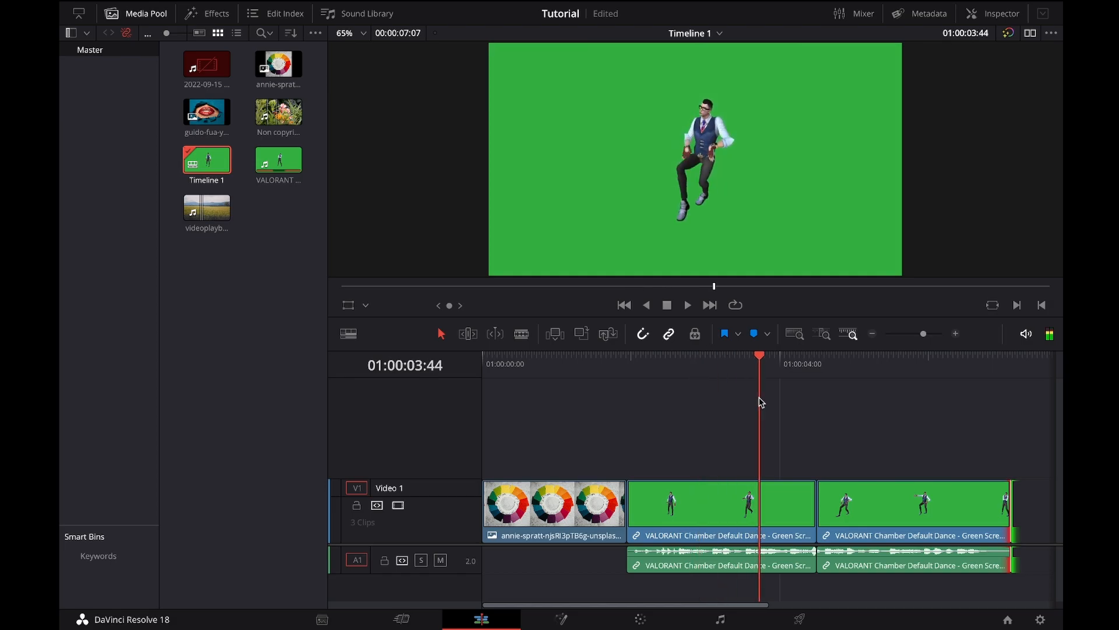
Step: Try Simple View and the first-and-last-thumbnail view for the video clips, return to filmstrip view, and place the playhead at 01:00:03:10
click(348, 335)
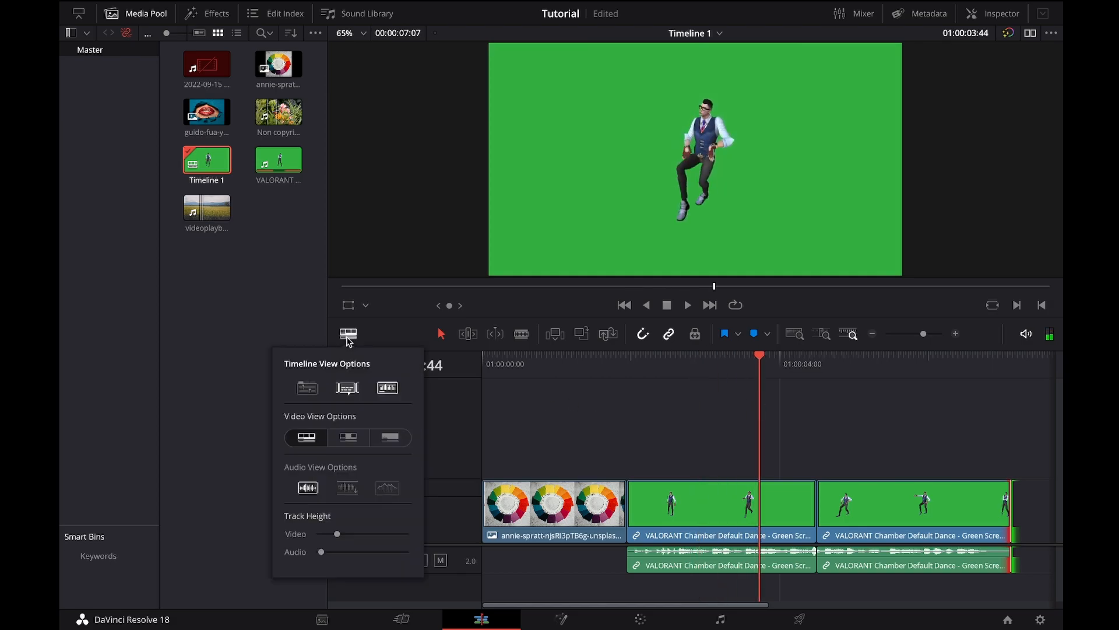
click(404, 444)
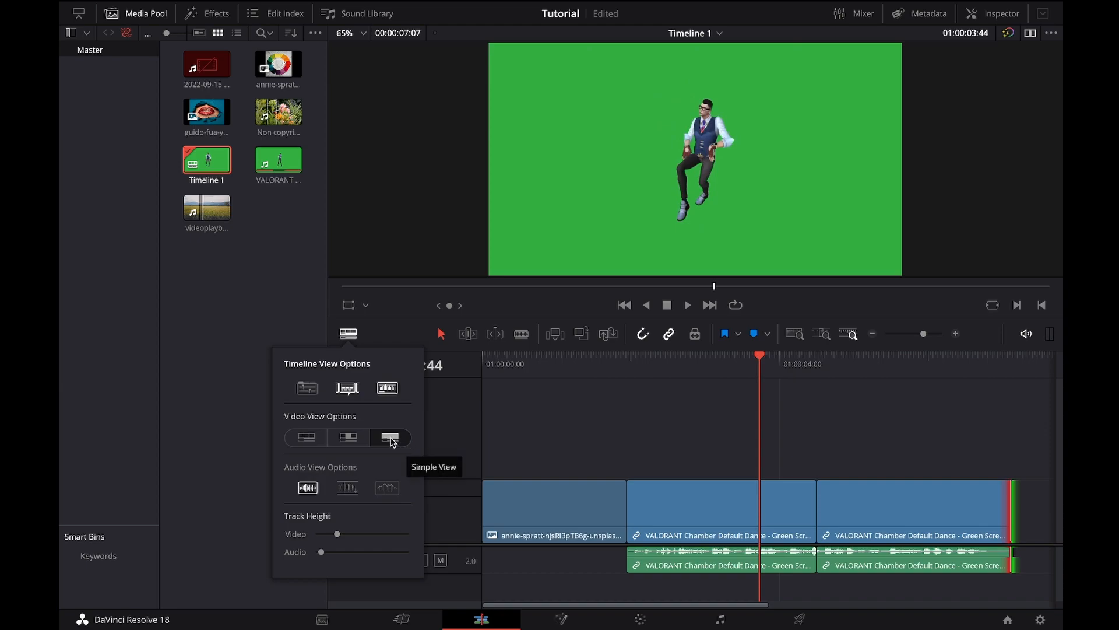
click(353, 444)
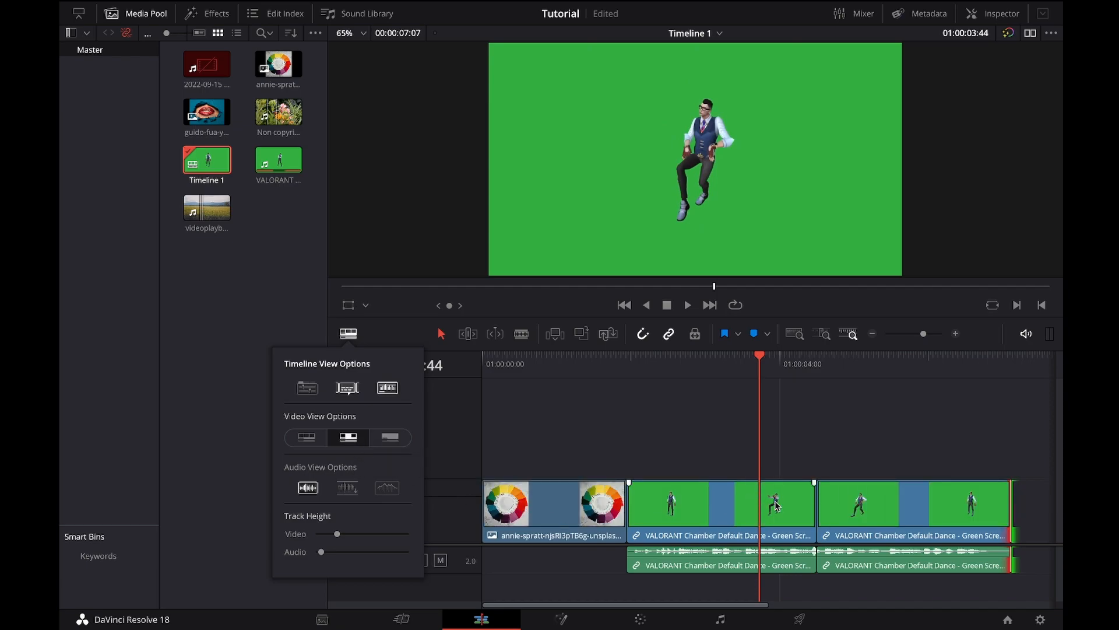
click(309, 442)
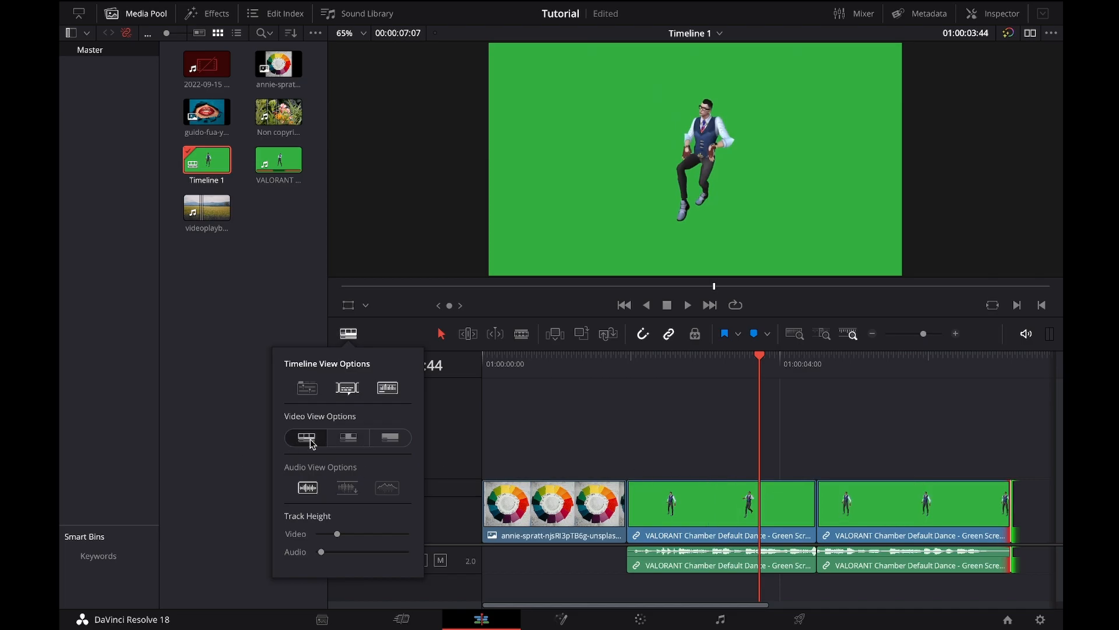
click(718, 370)
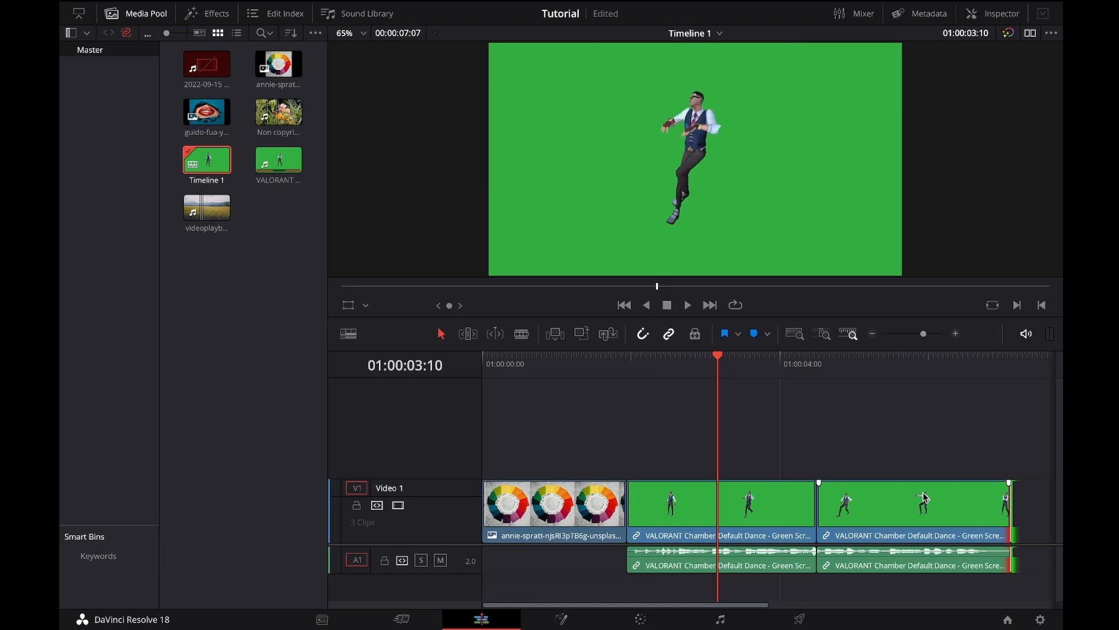
Step: Move the last VALORANT clip away from the middle clip on the timeline and delete the gap between them
drag(925, 497, 984, 494)
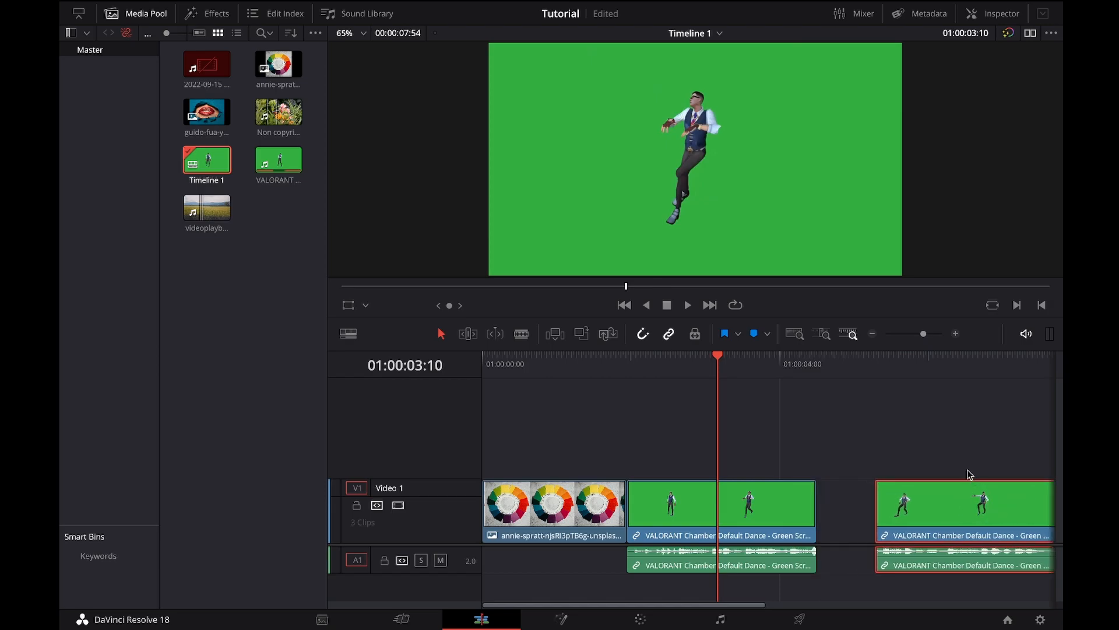
click(861, 517)
key(Delete)
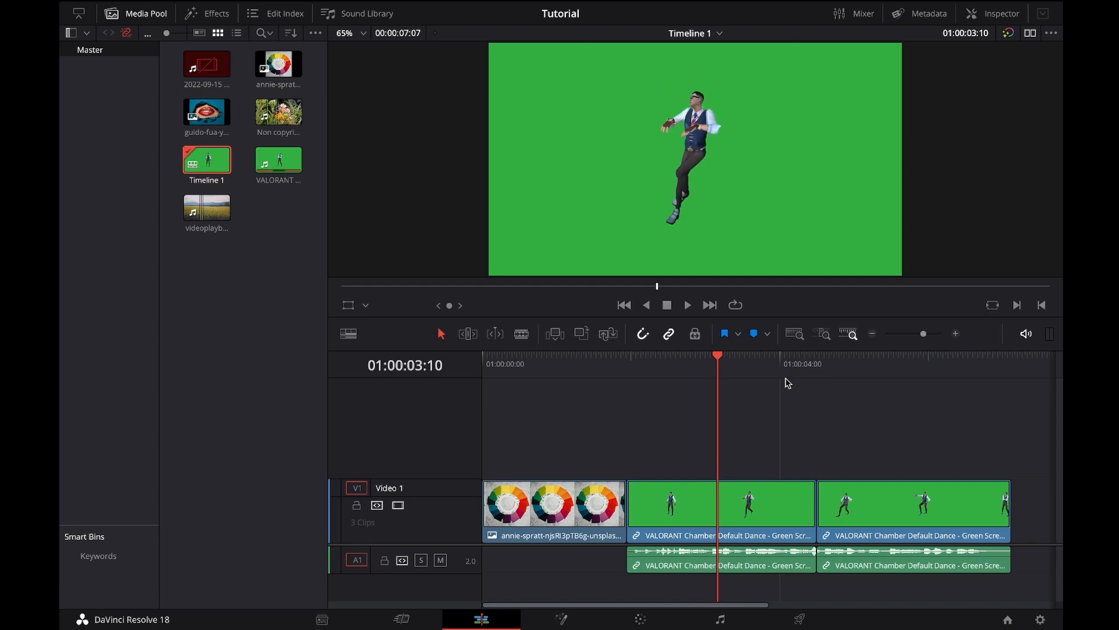
scroll(788, 383, up, 4)
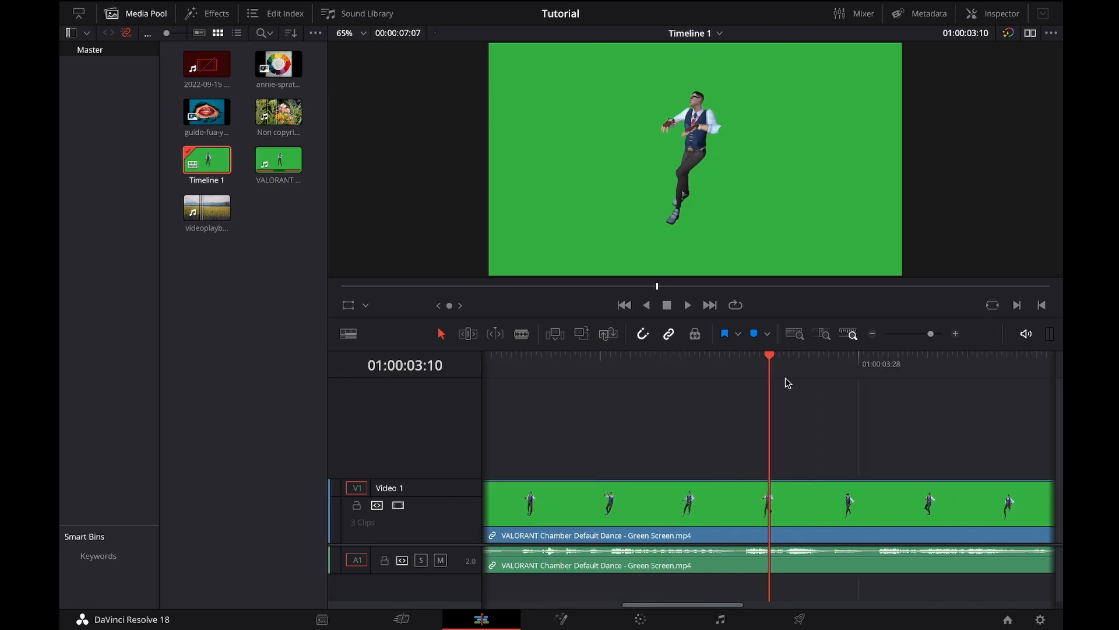
scroll(788, 383, down, 2)
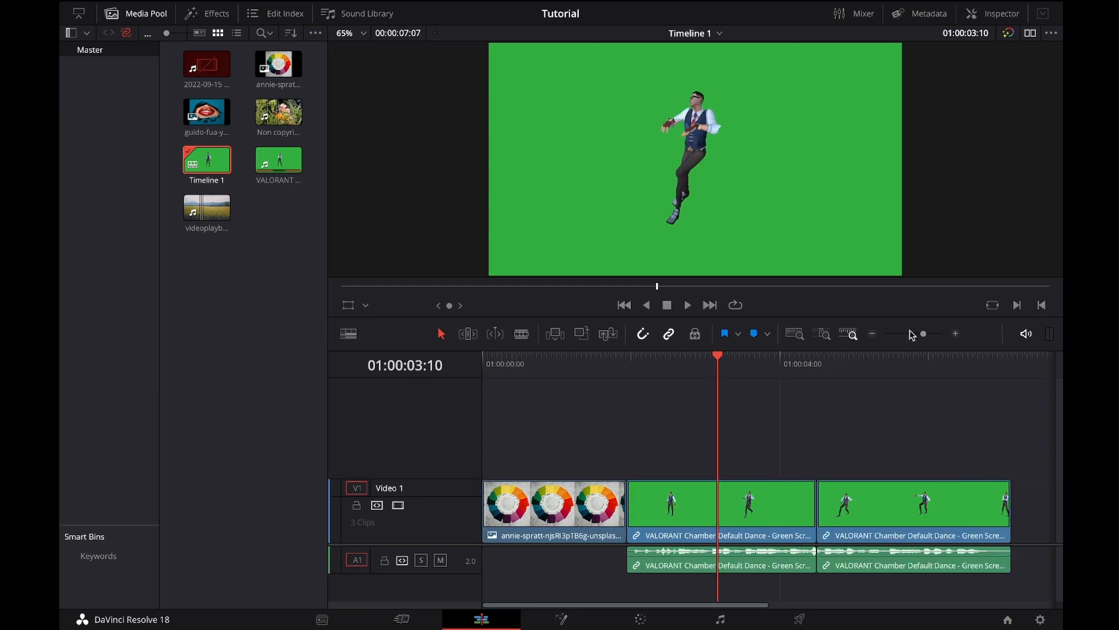
scroll(922, 333, down, 2)
scroll(918, 334, up, 2)
Step: Lock the Video 1 track and try to move its middle clip, unlock it to compare, and lock it again
click(356, 505)
drag(756, 508, 814, 504)
drag(774, 507, 758, 508)
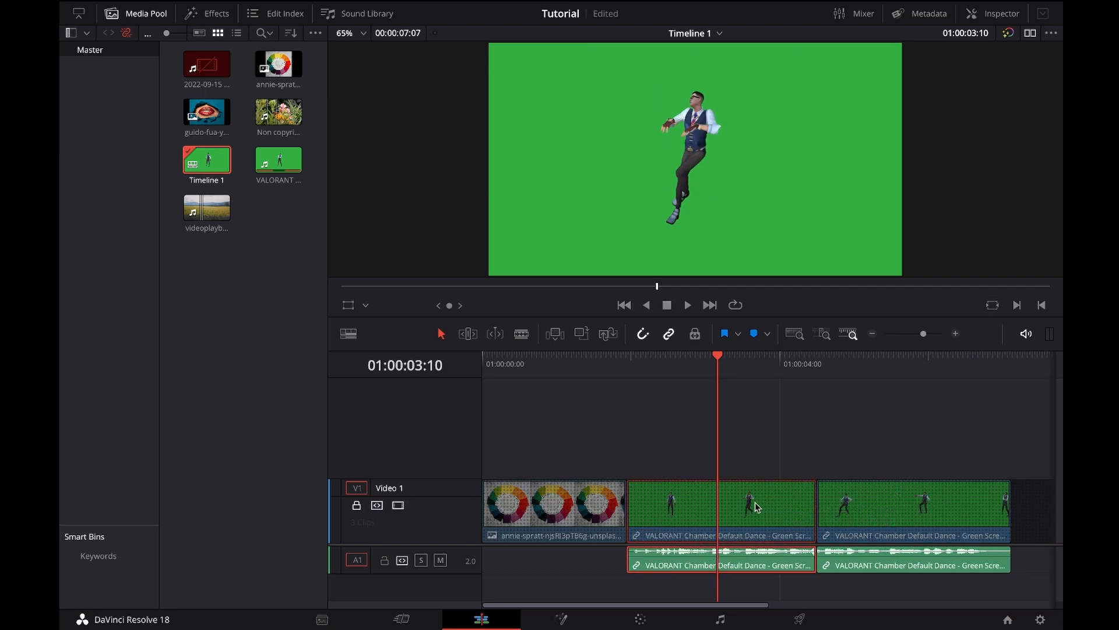
click(356, 505)
mouse_move(824, 486)
mouse_down()
mouse_move(860, 485)
mouse_move(830, 488)
mouse_up()
click(356, 505)
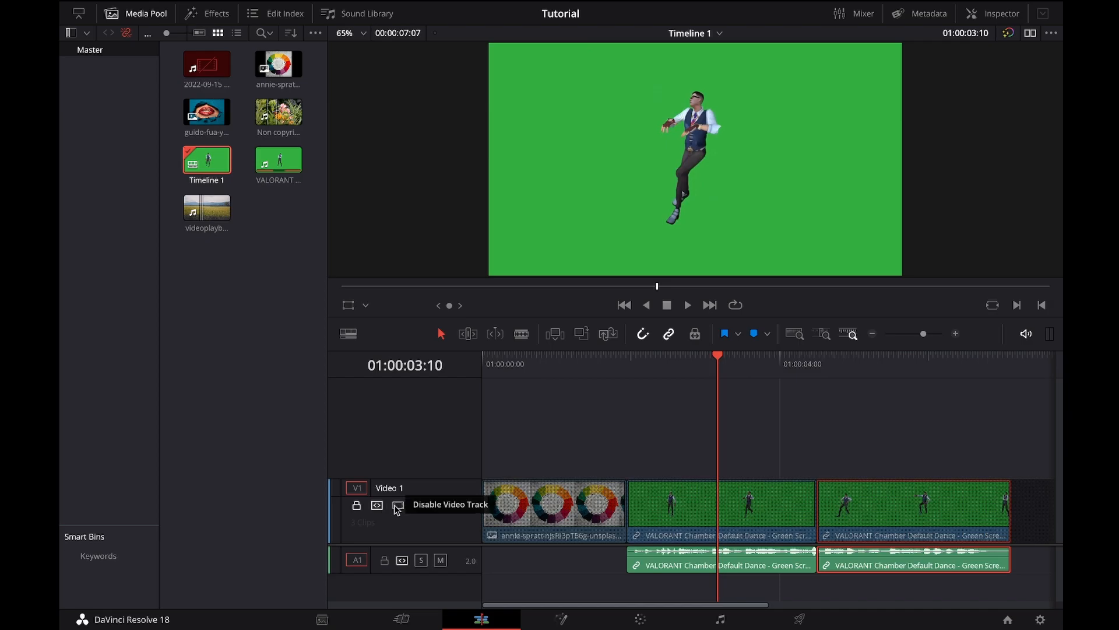
Step: Disable and re-enable the Video 1 track, and turn off its auto track selector
click(398, 506)
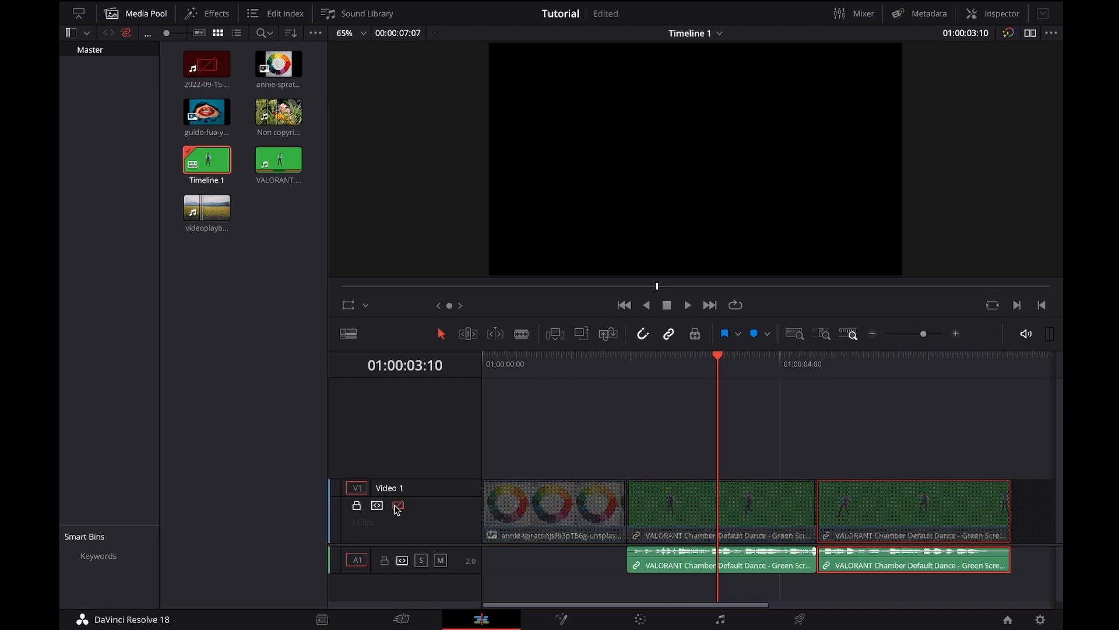
click(399, 506)
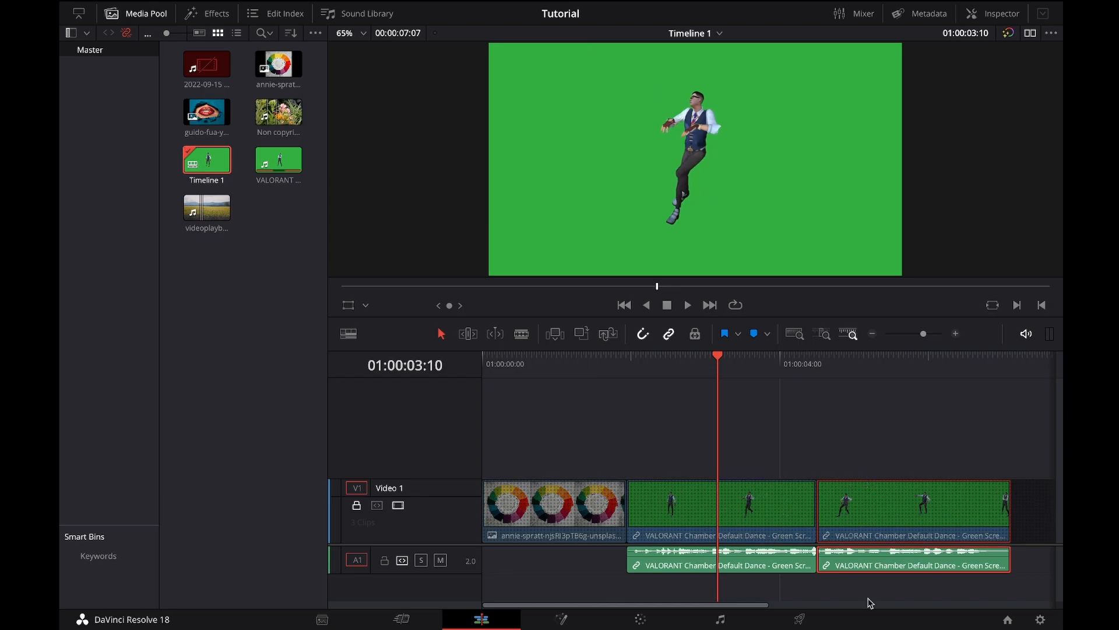
click(377, 506)
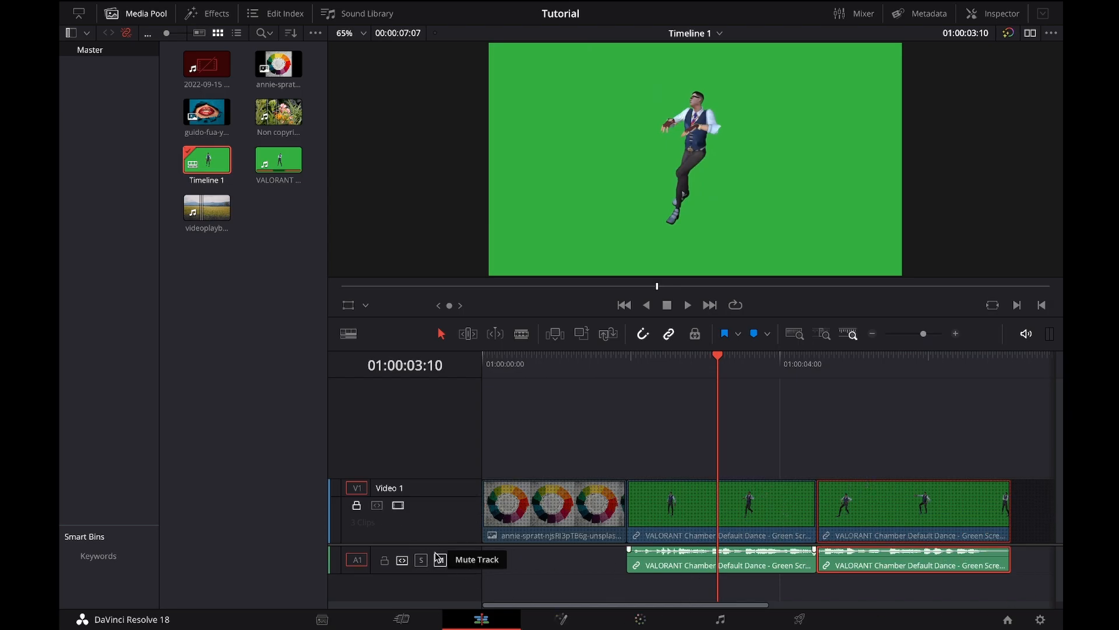
Step: Shift the divider between the video and audio tracks upward and lock the Audio 1 track
drag(438, 542, 444, 521)
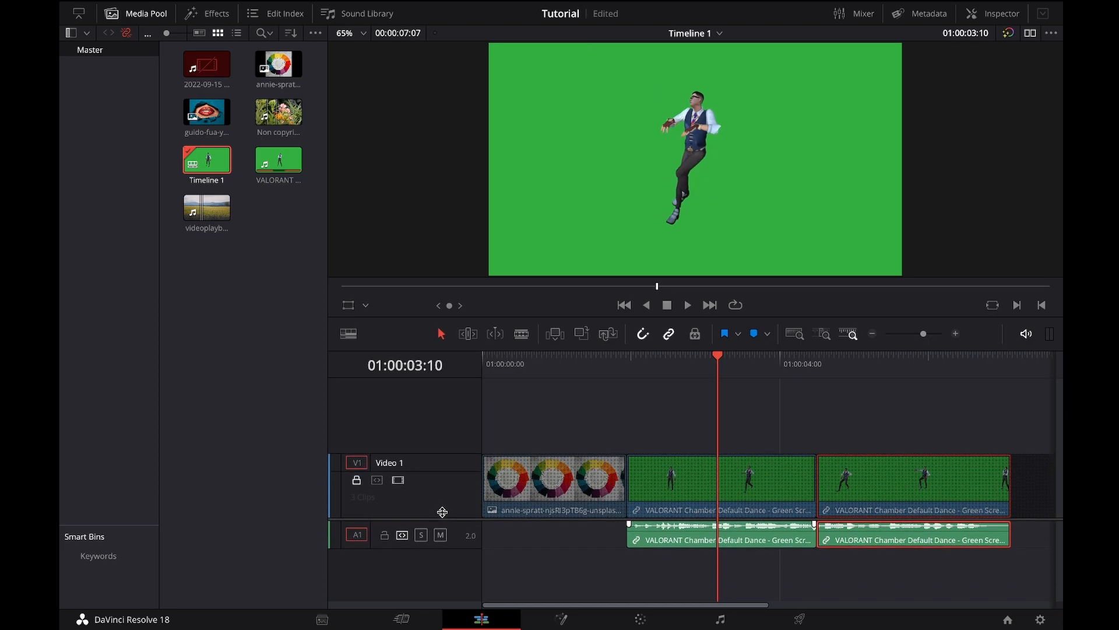
click(385, 540)
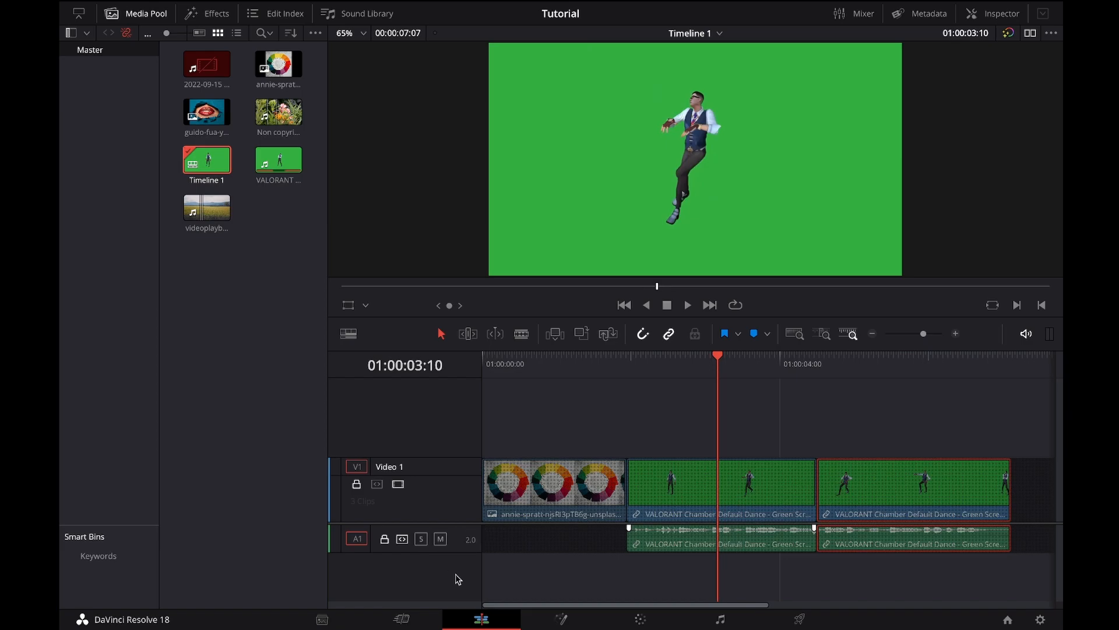
Step: Mute and unmute the Audio 1 track, and toggle its solo
click(442, 543)
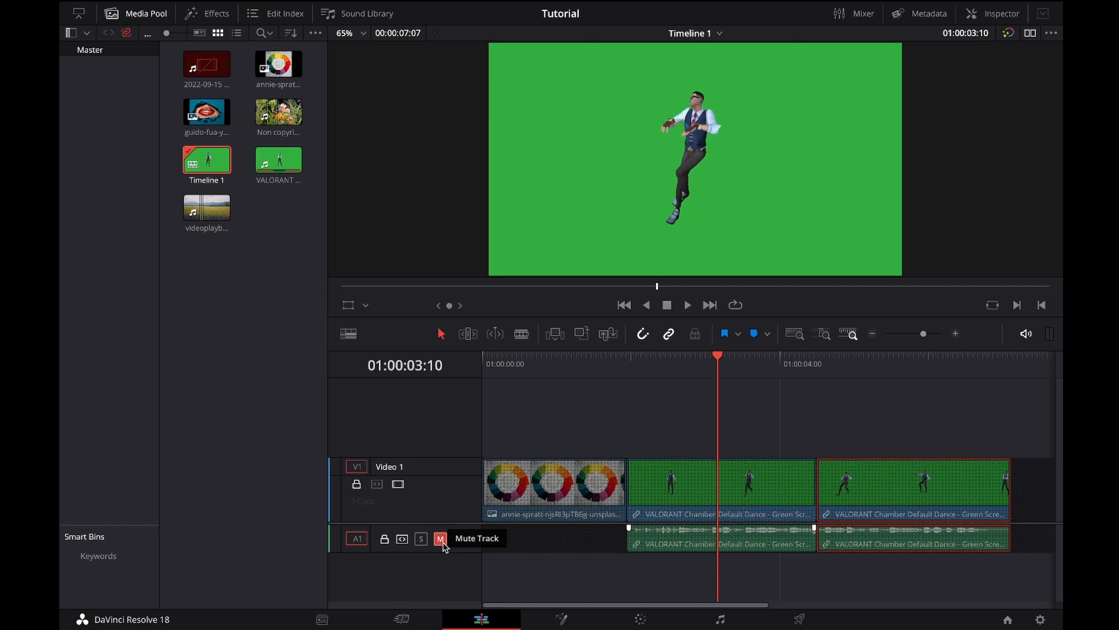
click(442, 544)
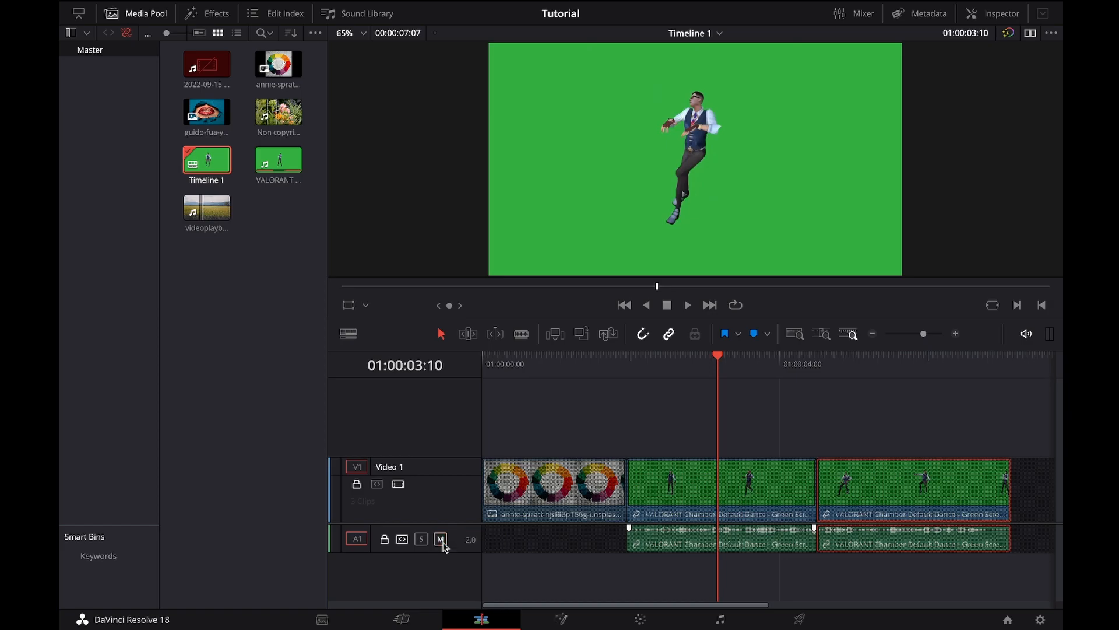
click(422, 540)
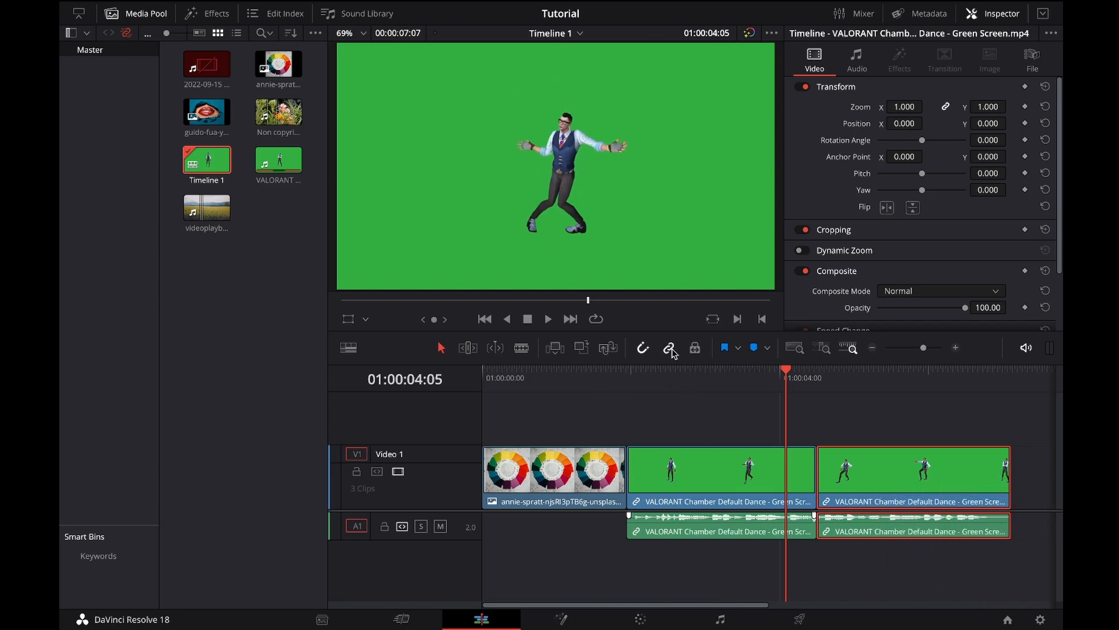
Step: Clear the selection, and select only the video part and only the audio part of the last VALORANT clip
click(923, 415)
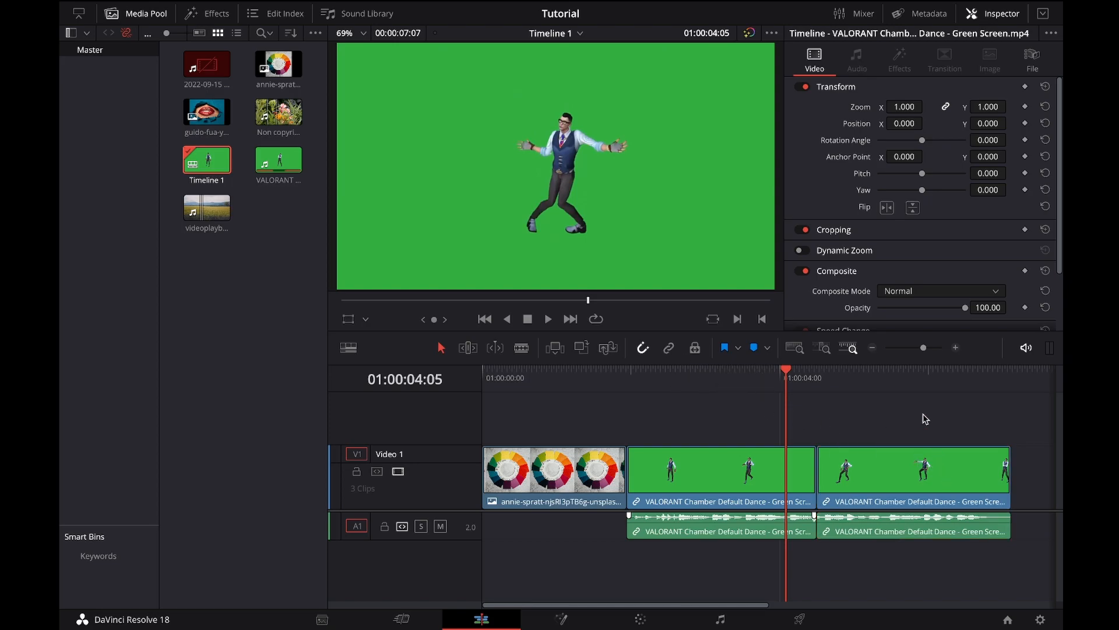
click(917, 482)
mouse_move(918, 485)
mouse_down()
mouse_move(961, 487)
mouse_move(919, 489)
mouse_up()
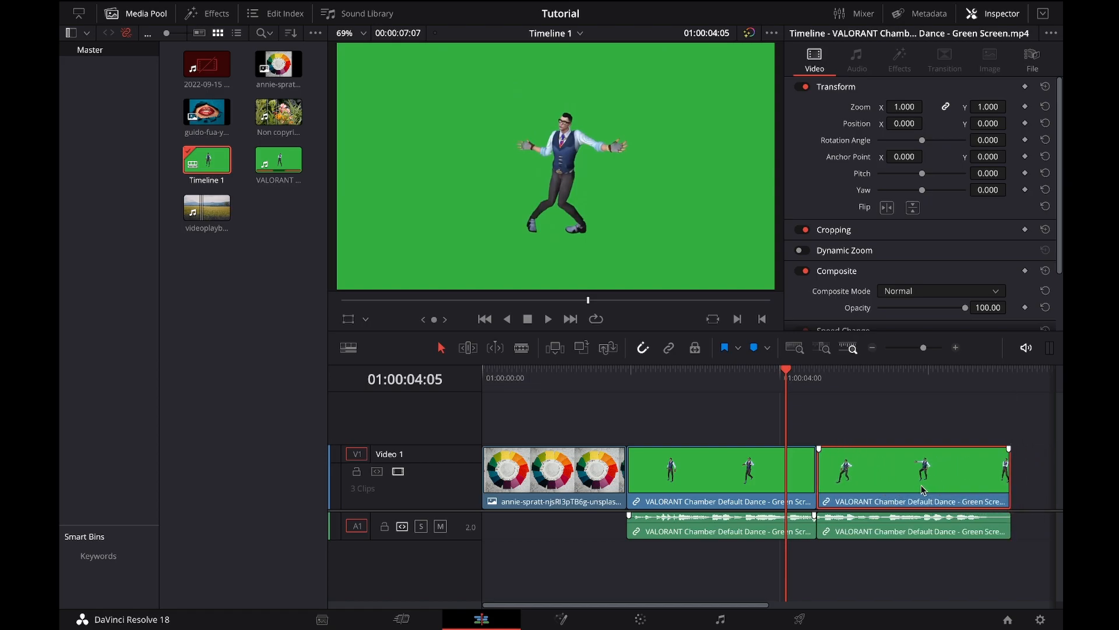
mouse_move(870, 535)
mouse_down()
mouse_move(932, 539)
mouse_move(872, 537)
mouse_up()
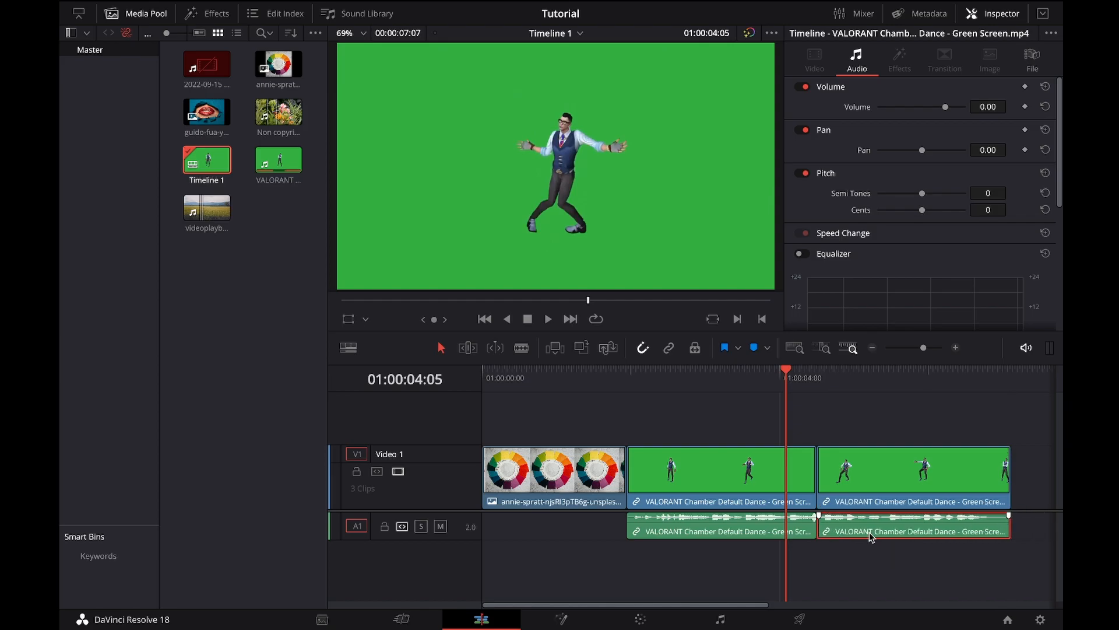
Step: Turn on linked selection, select the last VALORANT clip together with its audio, and clear the selection
click(668, 350)
mouse_move(890, 472)
mouse_down()
mouse_move(922, 473)
mouse_move(898, 478)
mouse_up()
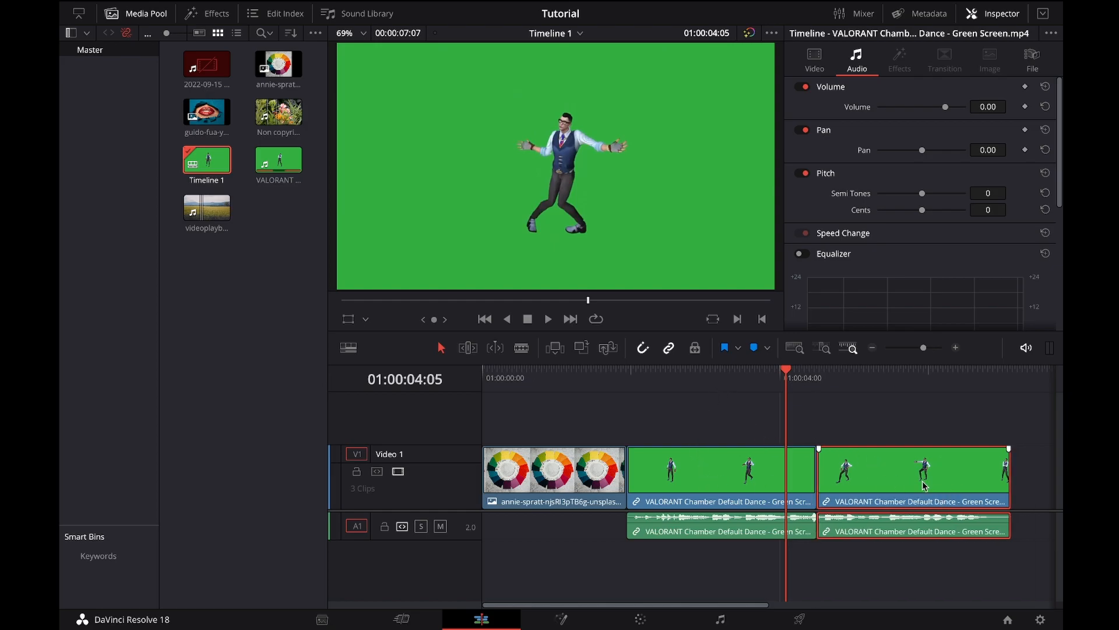
click(856, 421)
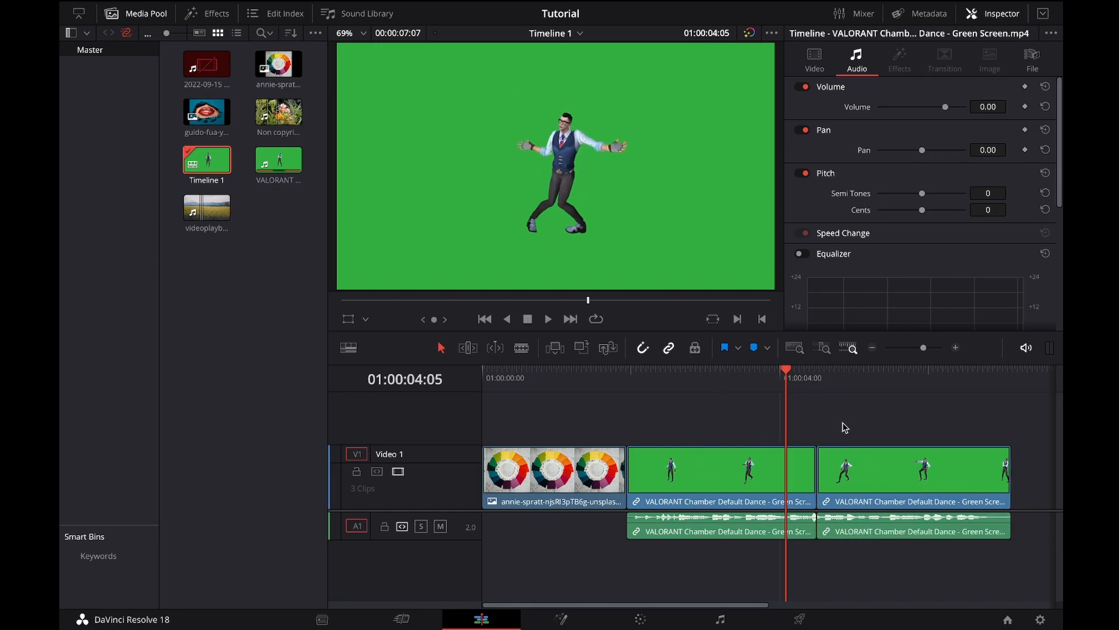
Step: Unlink the last VALORANT clip's video and audio, and shift the video part separately along the track and back
right_click(927, 494)
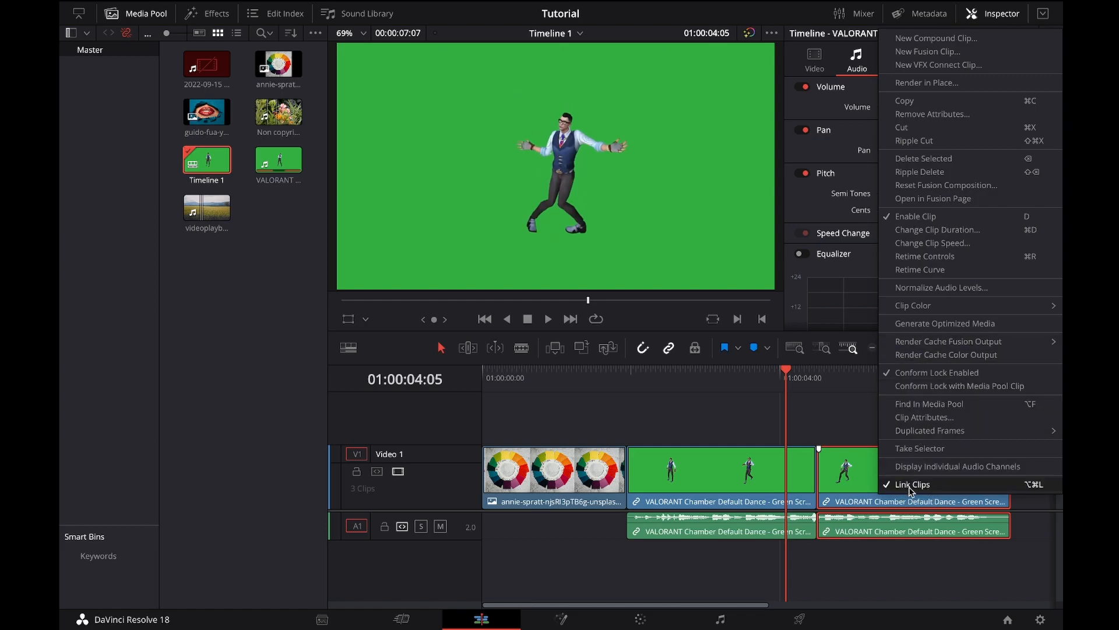
click(918, 484)
drag(904, 485, 980, 487)
mouse_move(920, 525)
mouse_down()
mouse_move(970, 526)
mouse_move(924, 525)
mouse_up()
drag(939, 488, 860, 494)
click(878, 518)
click(886, 494)
ctrl+click(875, 520)
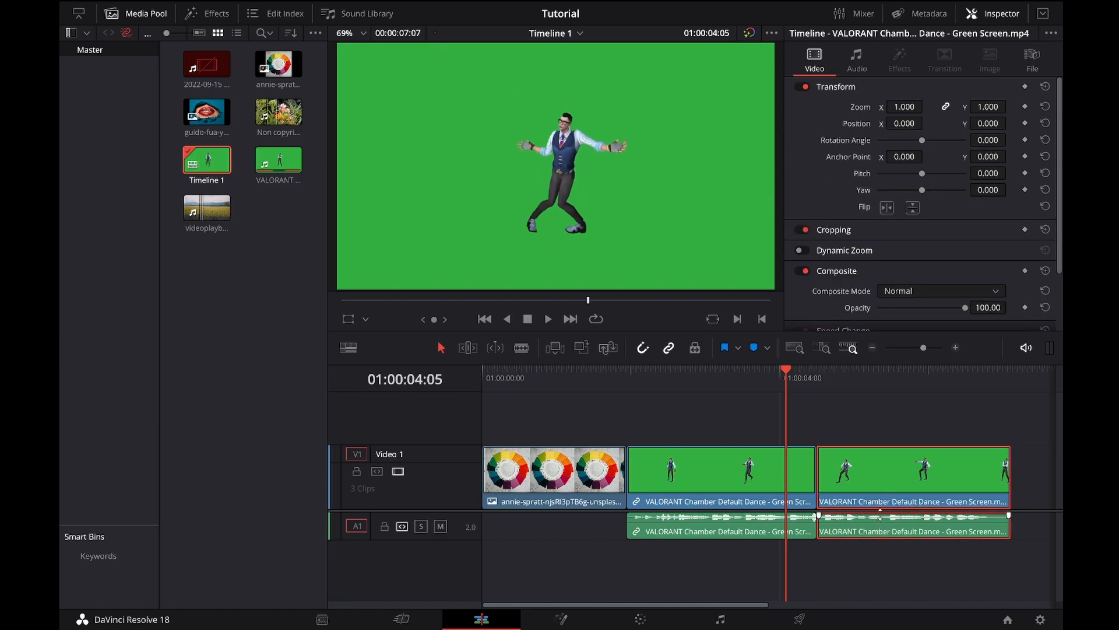
Step: Link the last VALORANT clip's video and audio again
right_click(887, 495)
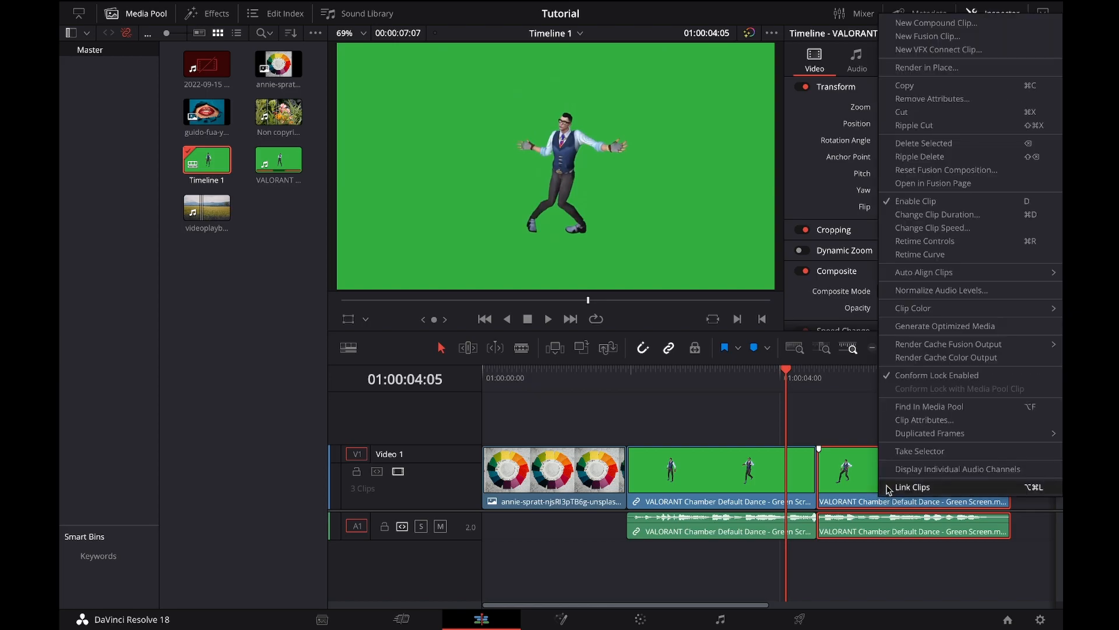
click(928, 494)
mouse_move(918, 499)
mouse_down()
mouse_move(933, 500)
mouse_move(918, 501)
mouse_up()
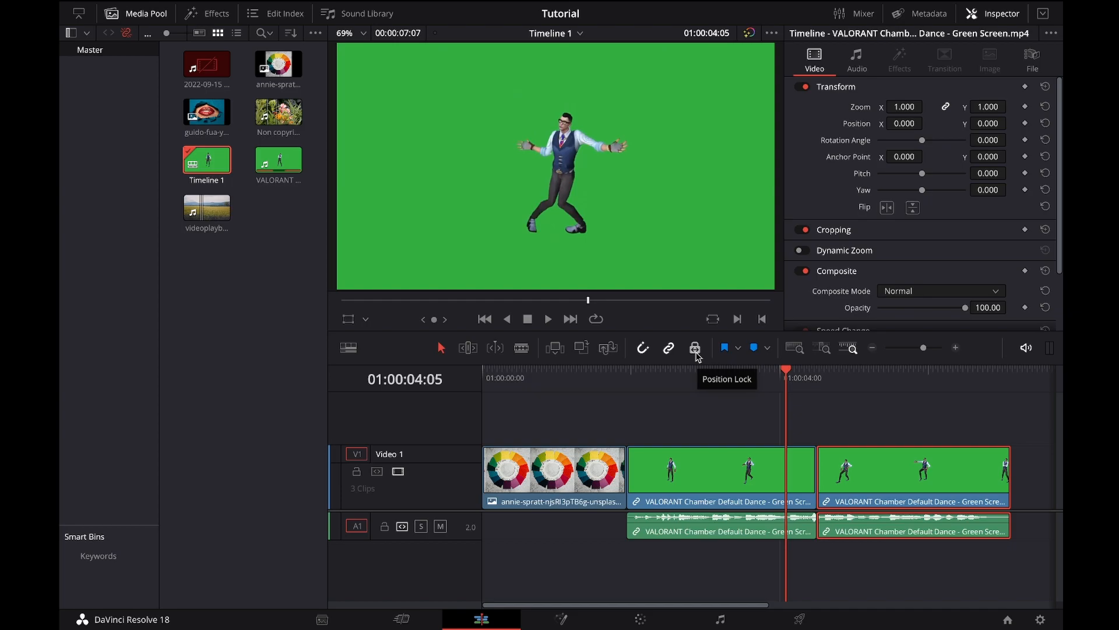
Step: Move the last and middle VALORANT clips later to open gaps, toggle the position lock, and close the gaps again
drag(939, 485, 979, 487)
click(734, 489)
drag(734, 488, 754, 489)
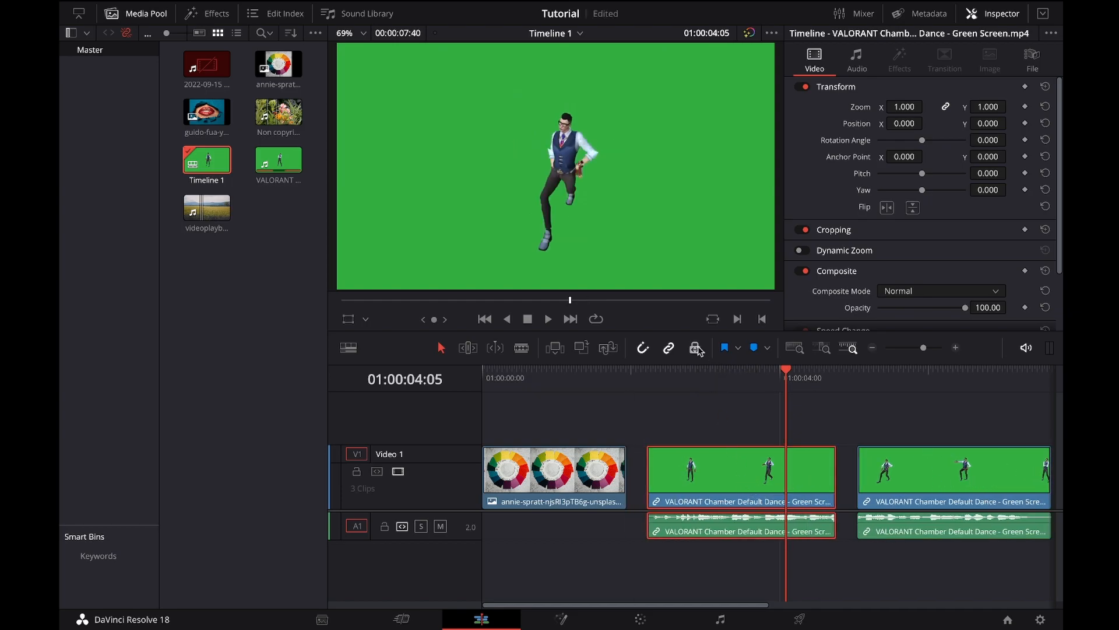
click(695, 349)
drag(646, 479, 607, 481)
drag(839, 480, 816, 478)
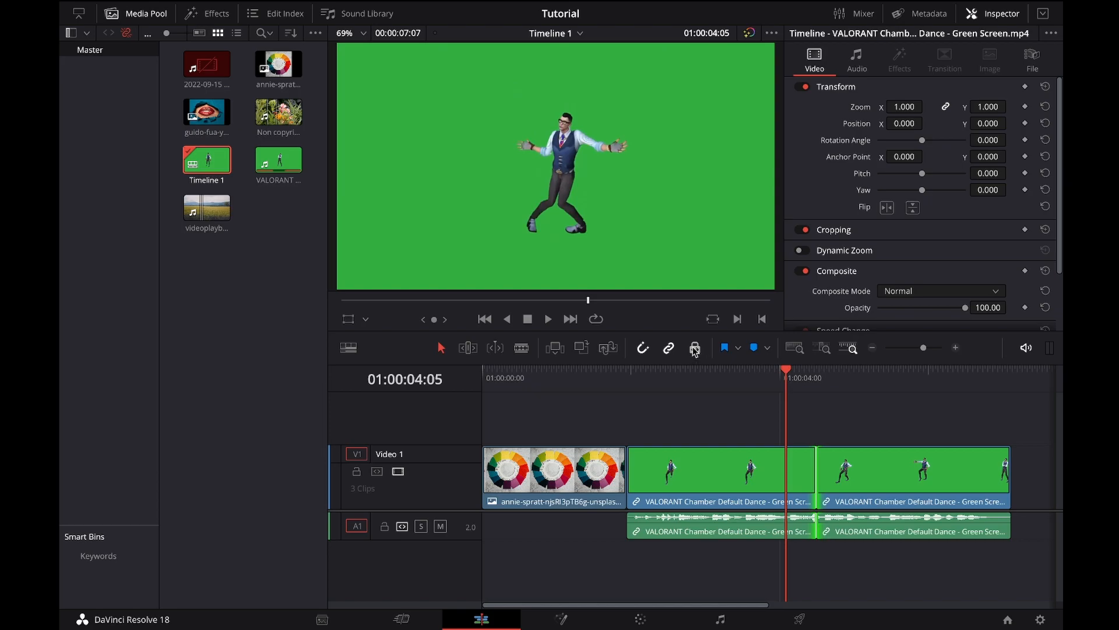
Step: Move the last and middle VALORANT clips later on the timeline, and turn on the position lock
drag(922, 485, 971, 480)
drag(713, 498, 735, 495)
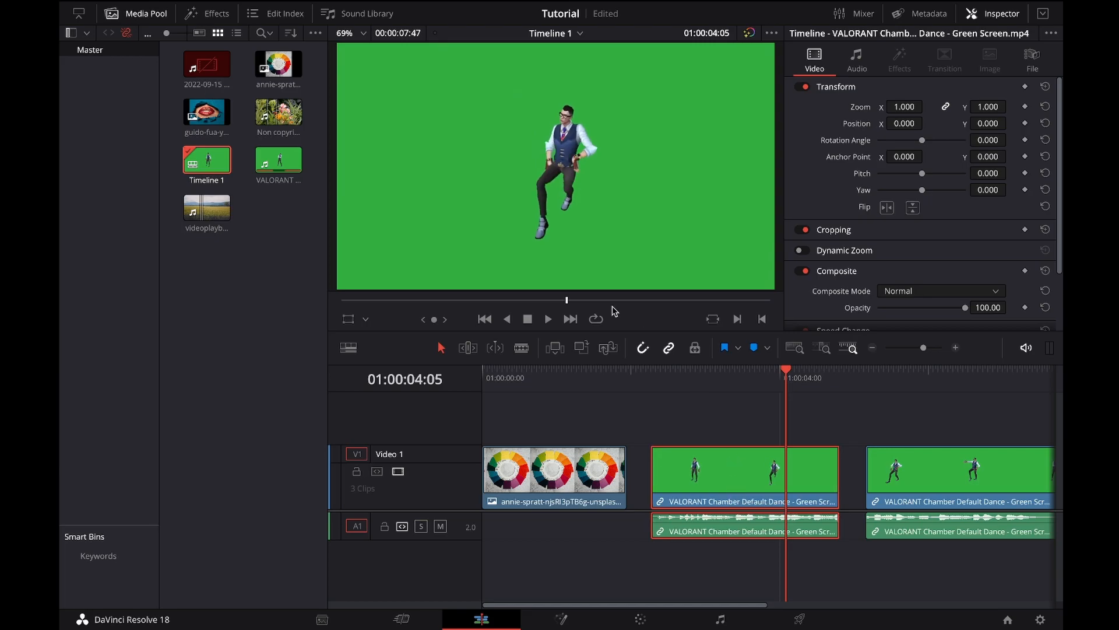
click(696, 348)
key(ctrl+s)
Step: Try to delete the gap between the two VALORANT clips
click(564, 479)
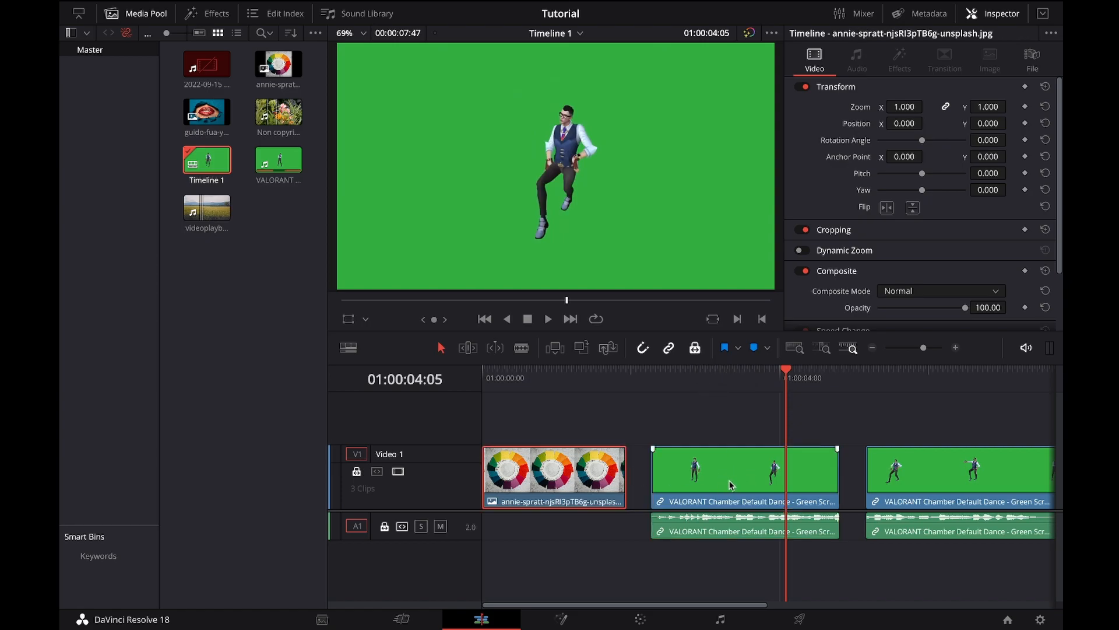
click(851, 474)
key(BackSpace)
Step: Play the timeline to its end, and play it again with looping turned on
click(548, 319)
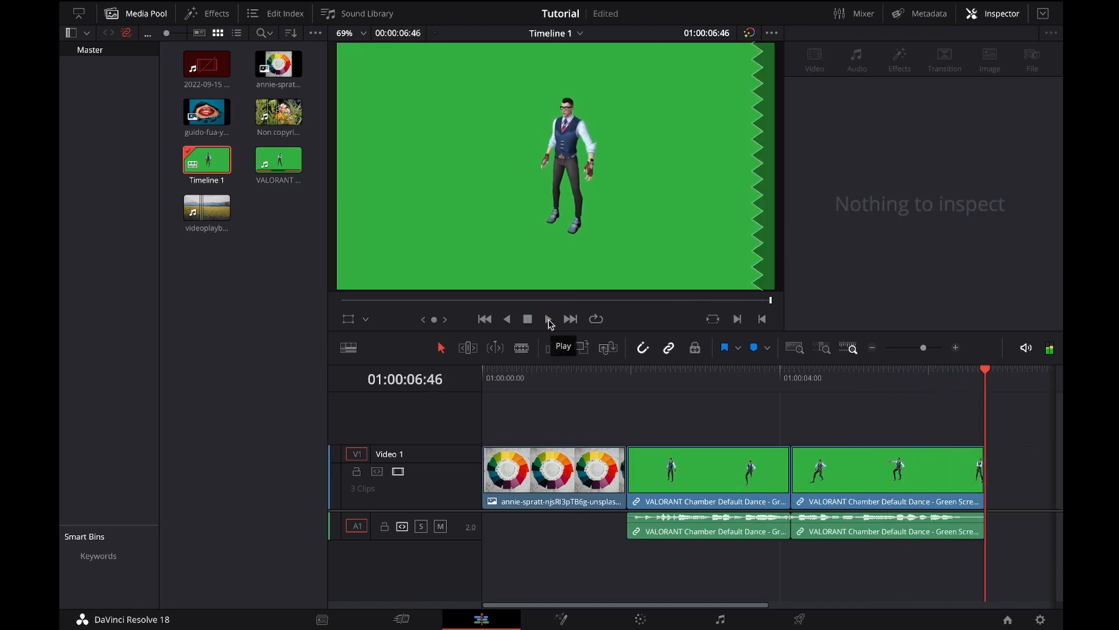
click(596, 319)
click(548, 319)
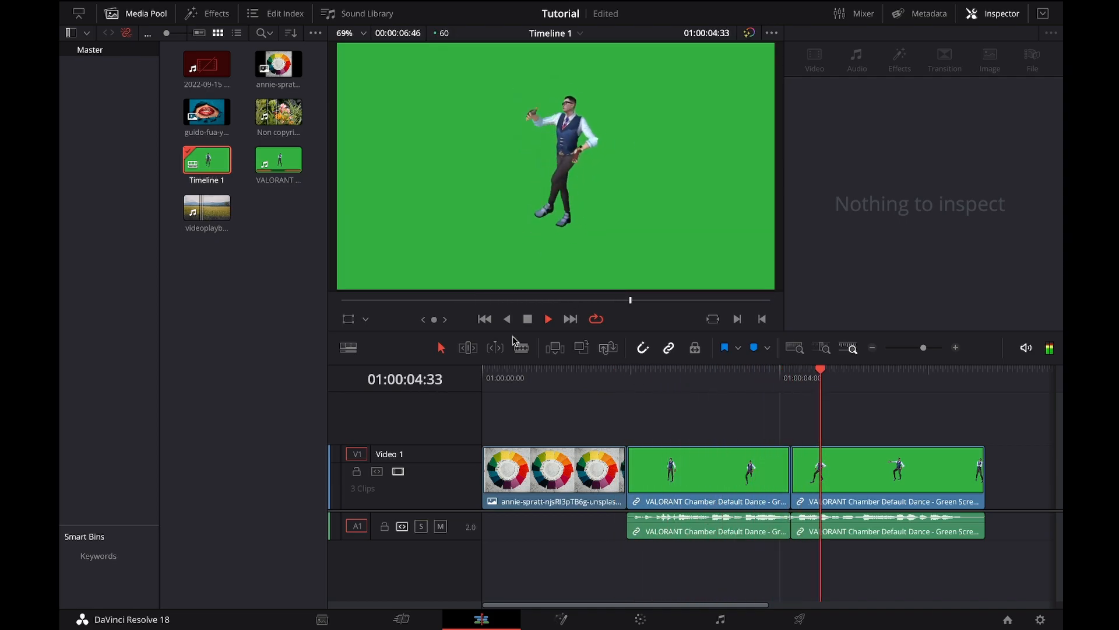
Step: Speed playback up to 2x and 4x, stop it, and play the timeline in reverse
key(l)
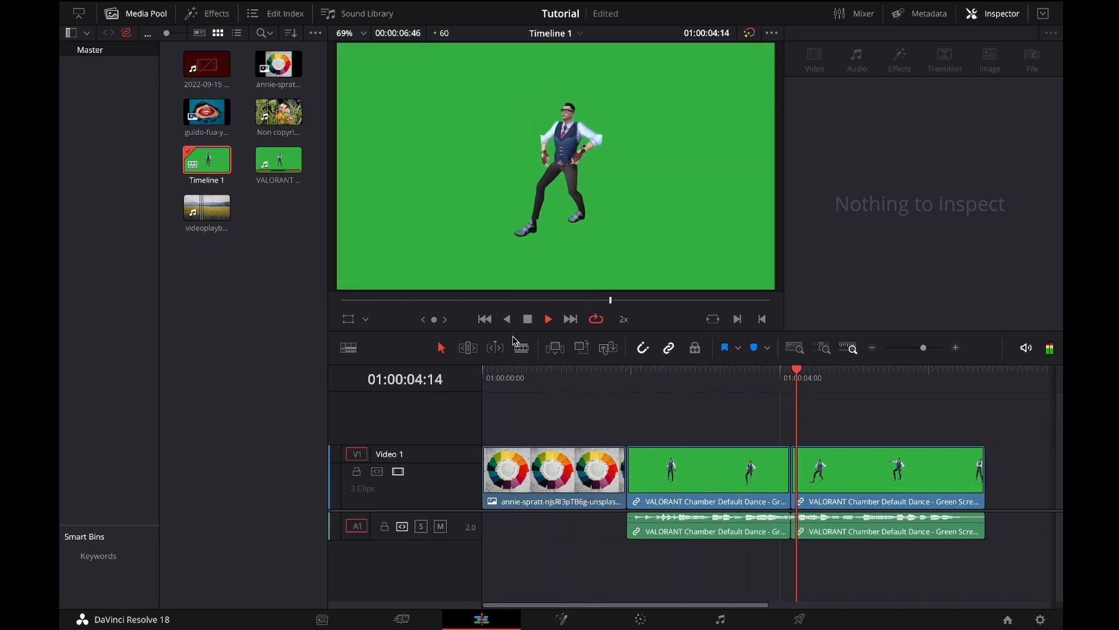
key(l)
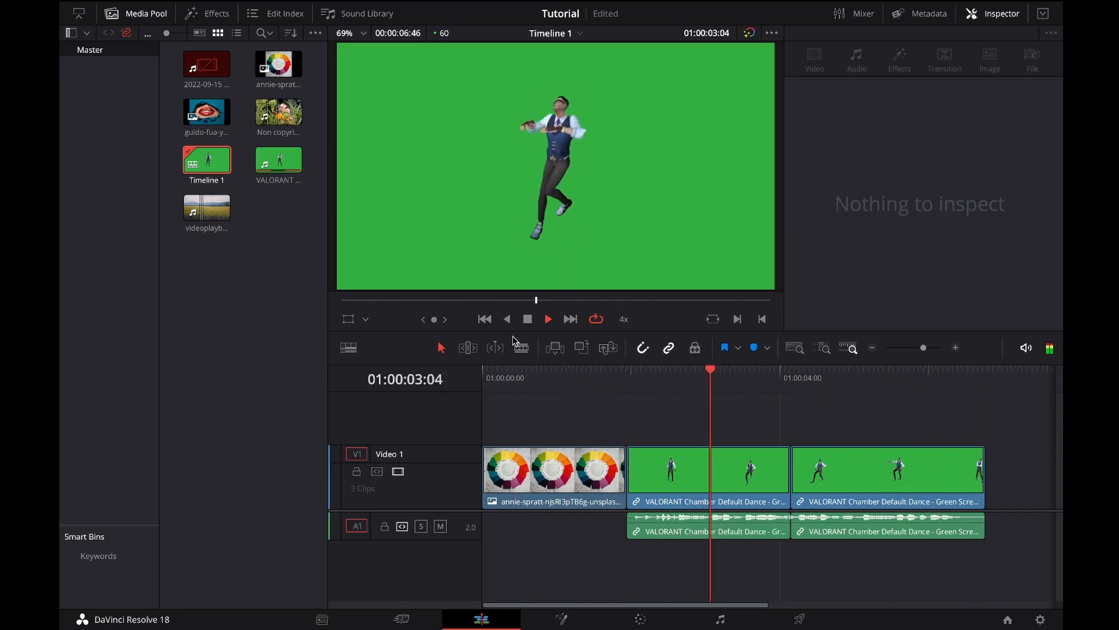
click(548, 319)
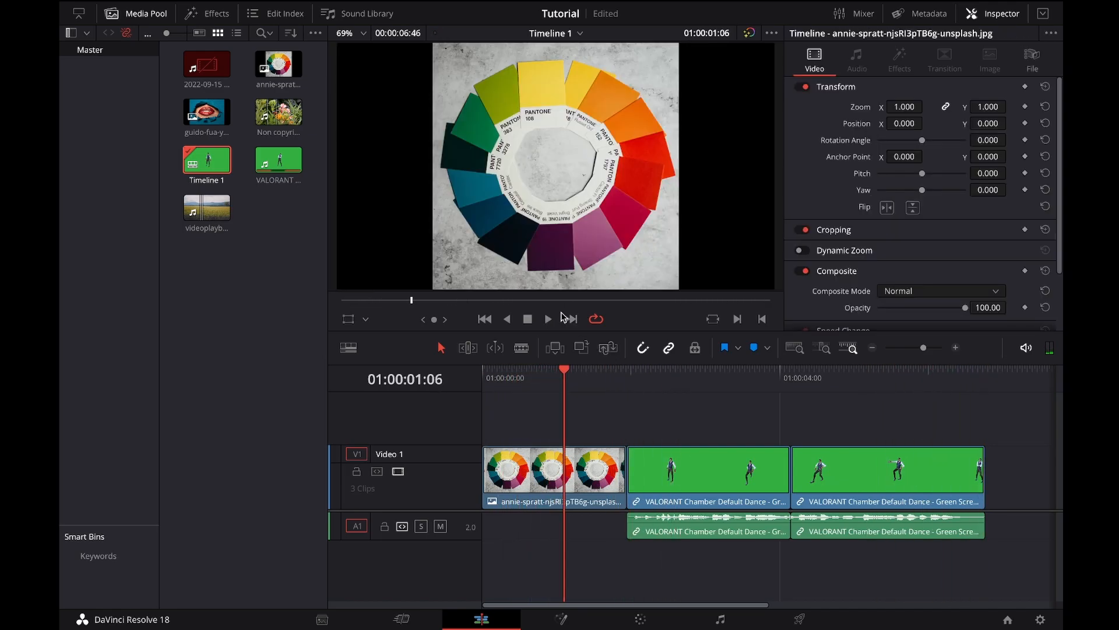
key(j)
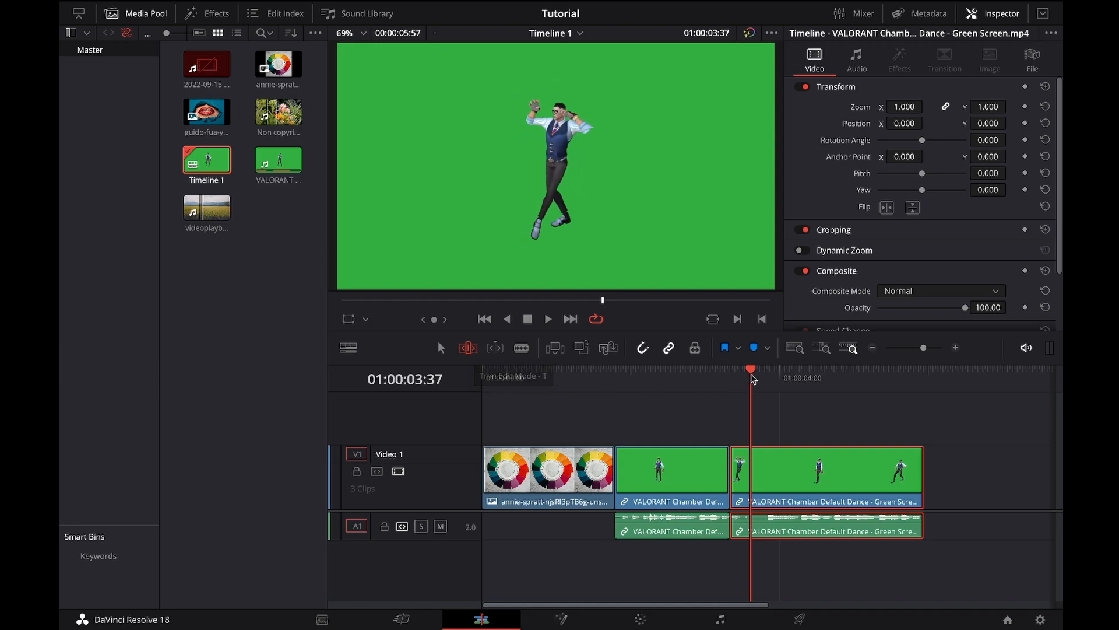
Step: Place the playhead at 01:00:04:30, slip the footage inside the last VALORANT clip in trim edit mode, and save the project
click(817, 374)
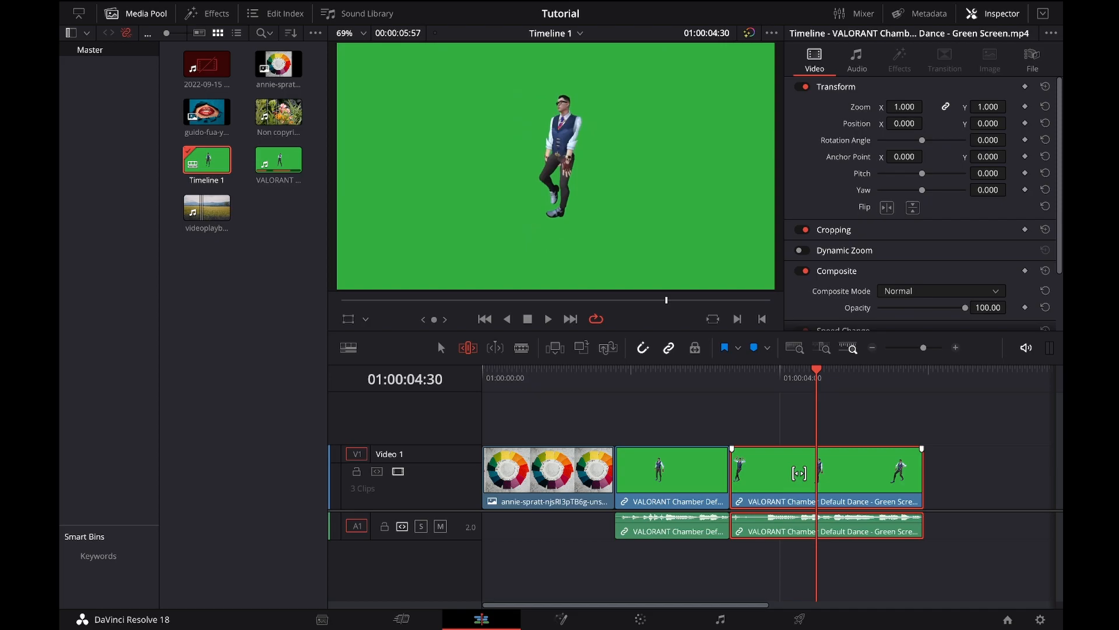
drag(800, 473, 851, 471)
drag(882, 468, 921, 466)
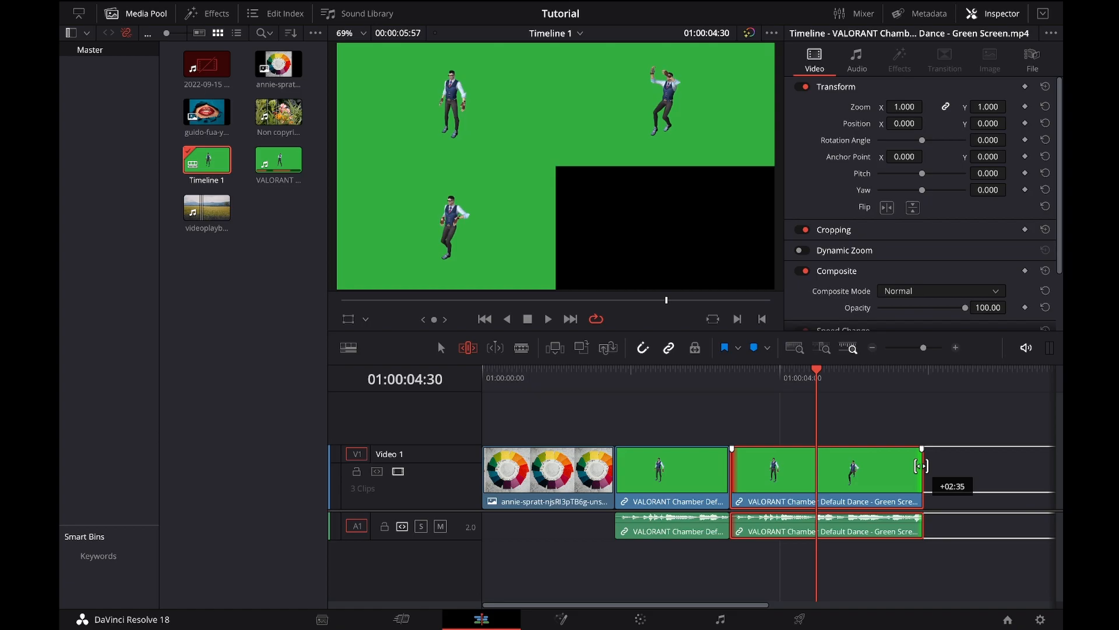
drag(920, 466, 775, 468)
drag(845, 469, 939, 468)
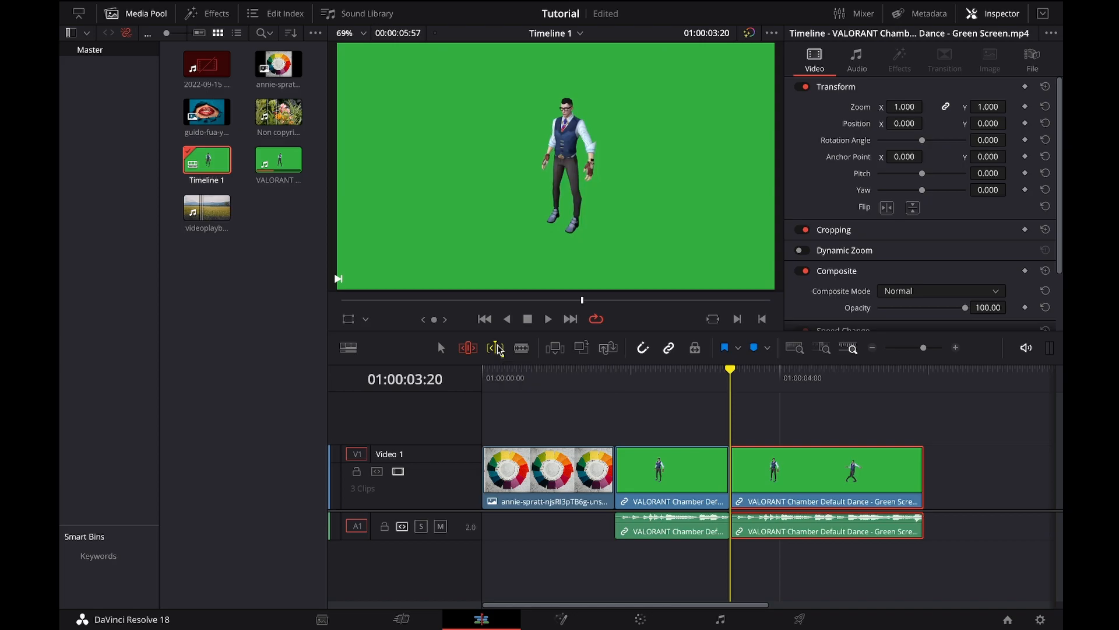
key(ctrl+s)
Step: Slip the last VALORANT clip's footage by playing forward in dynamic trim mode, stop, and save the project
key(l)
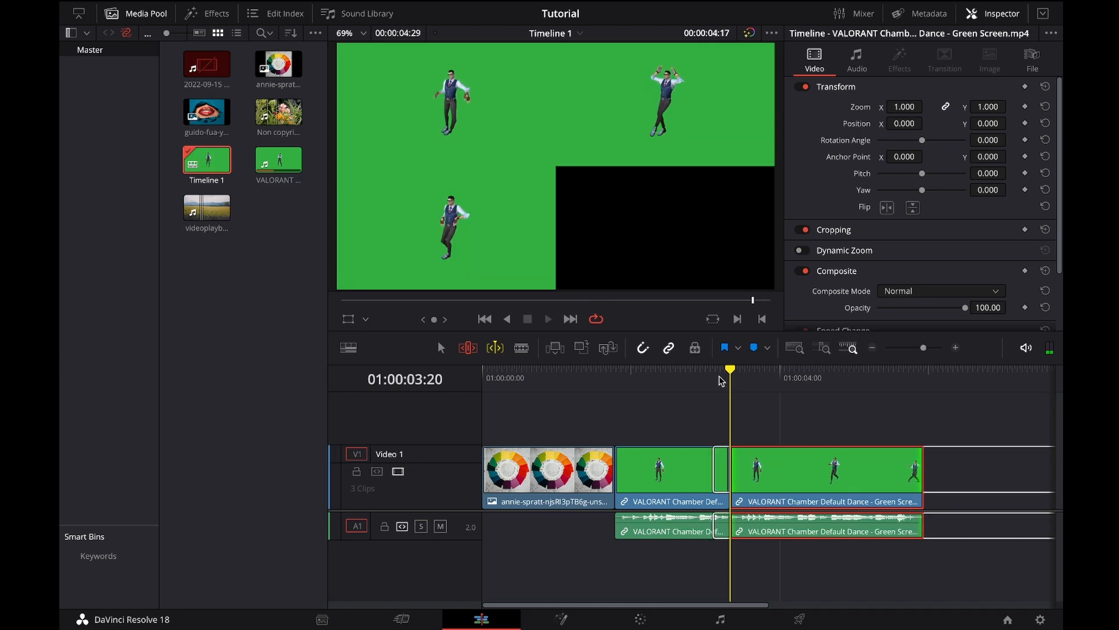
key(k)
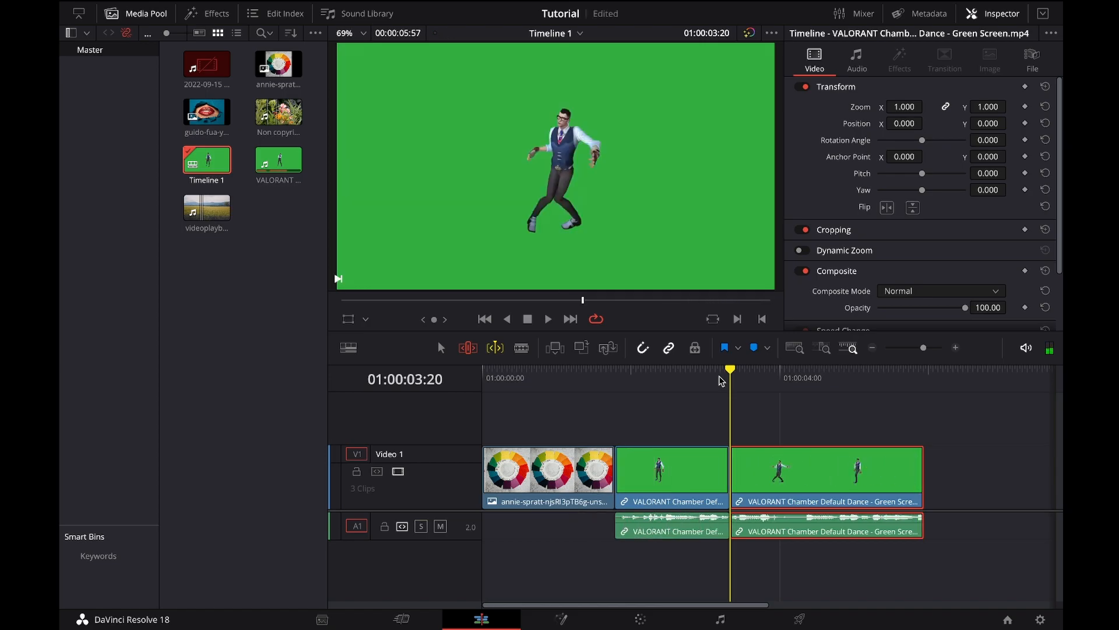
key(ctrl+s)
Step: Hide the Inspector and show it again
click(983, 12)
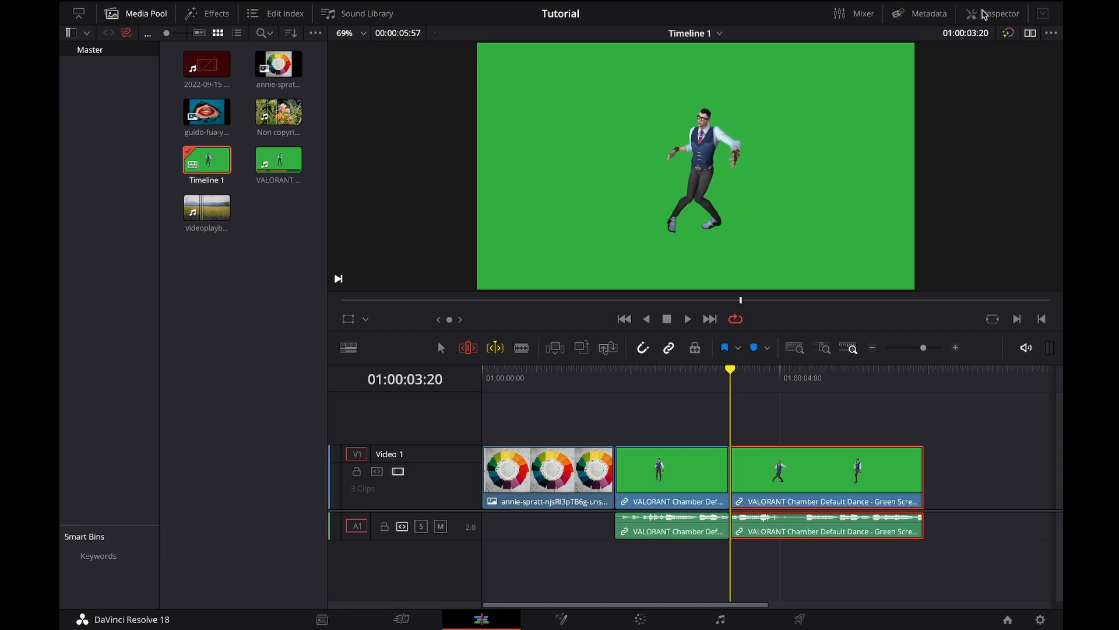
click(983, 12)
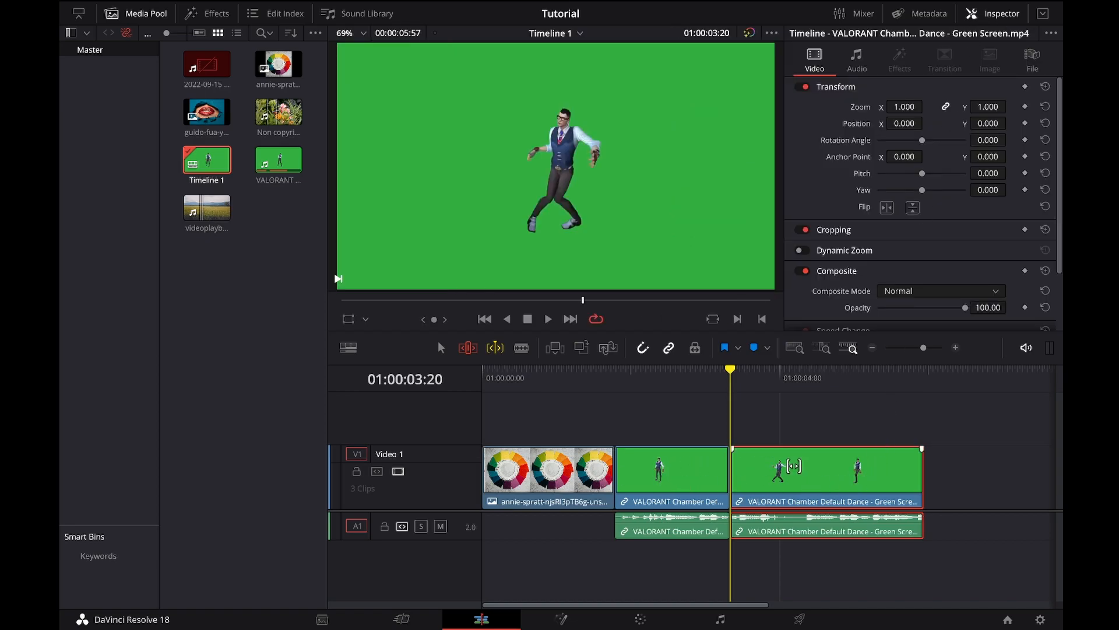
Step: Open the middle VALORANT clip in the viewer, set its zoom to 1.980, and reset the zoom
click(696, 471)
double_click(696, 471)
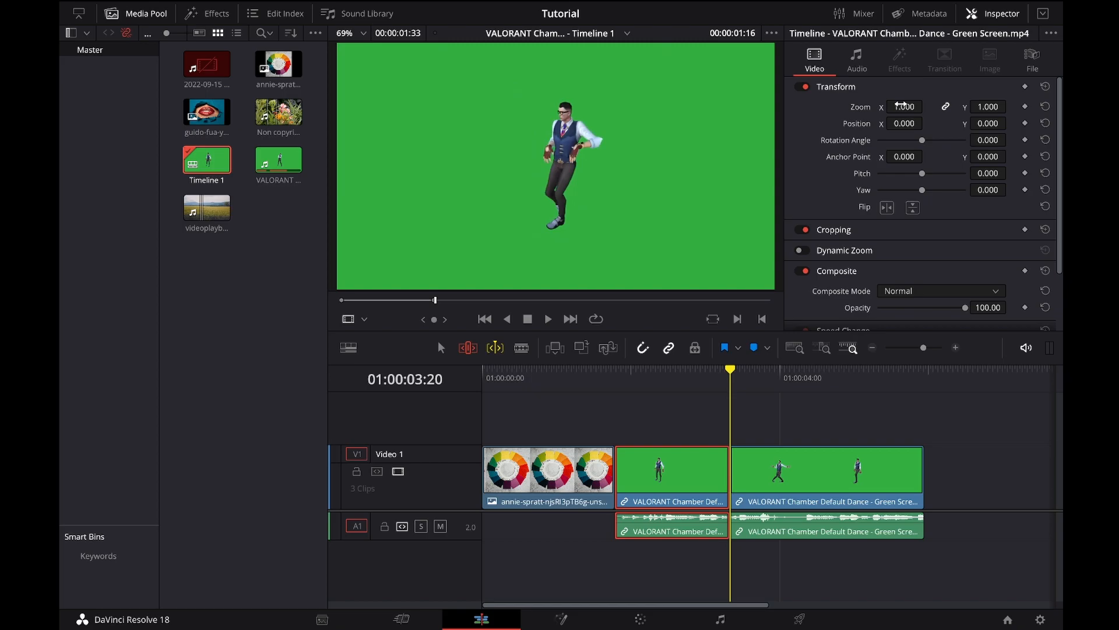
drag(904, 106, 905, 107)
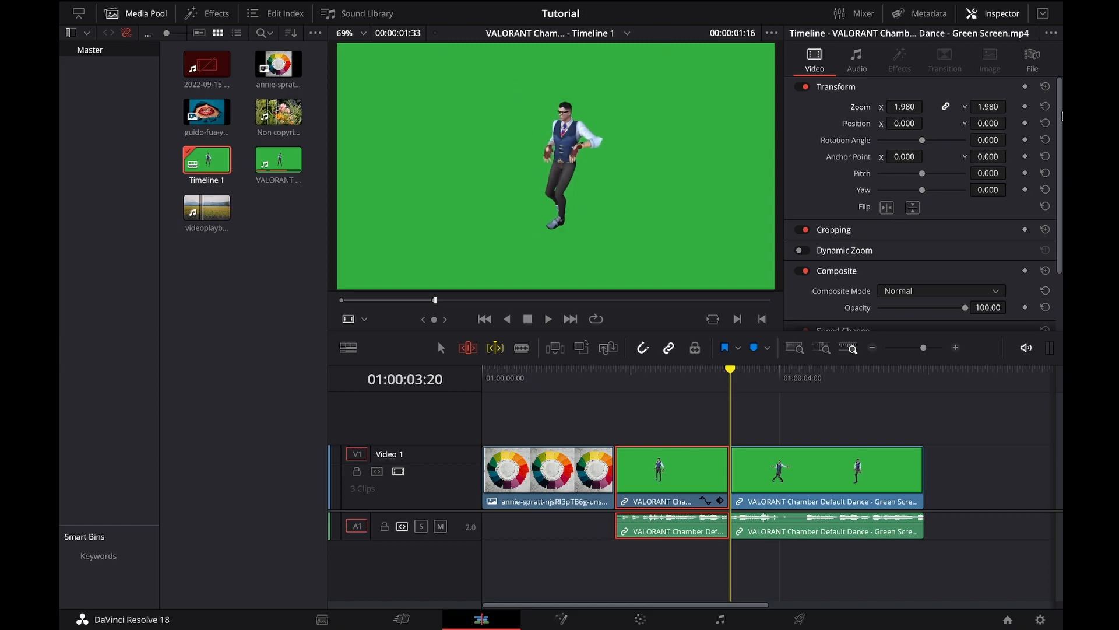
click(1045, 107)
Step: Select the color-wheel image clip with the playhead at 01:00:00:45, set its zoom to 1.110, and reset the zoom
click(553, 460)
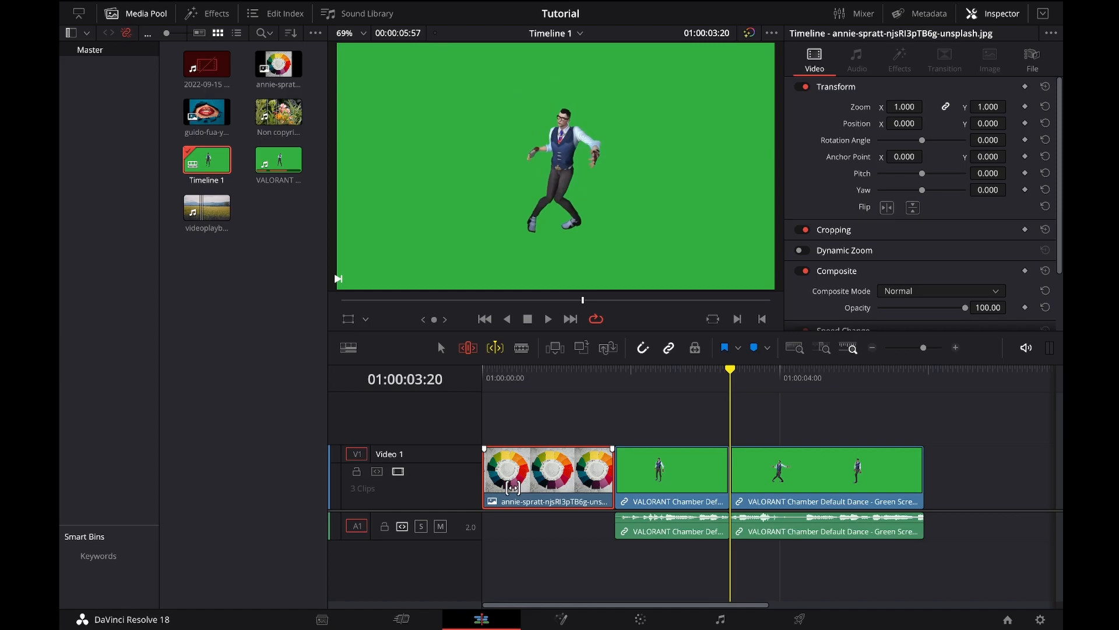
double_click(513, 455)
click(538, 373)
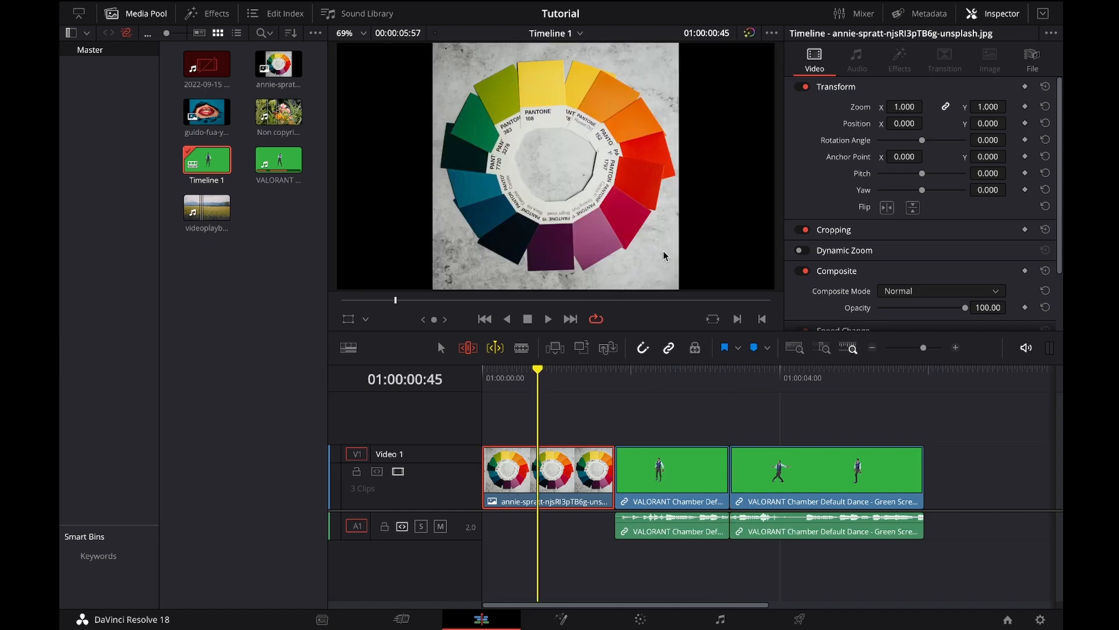
mouse_move(905, 106)
mouse_down()
mouse_move(948, 106)
mouse_move(855, 106)
mouse_move(927, 106)
mouse_move(910, 109)
mouse_up()
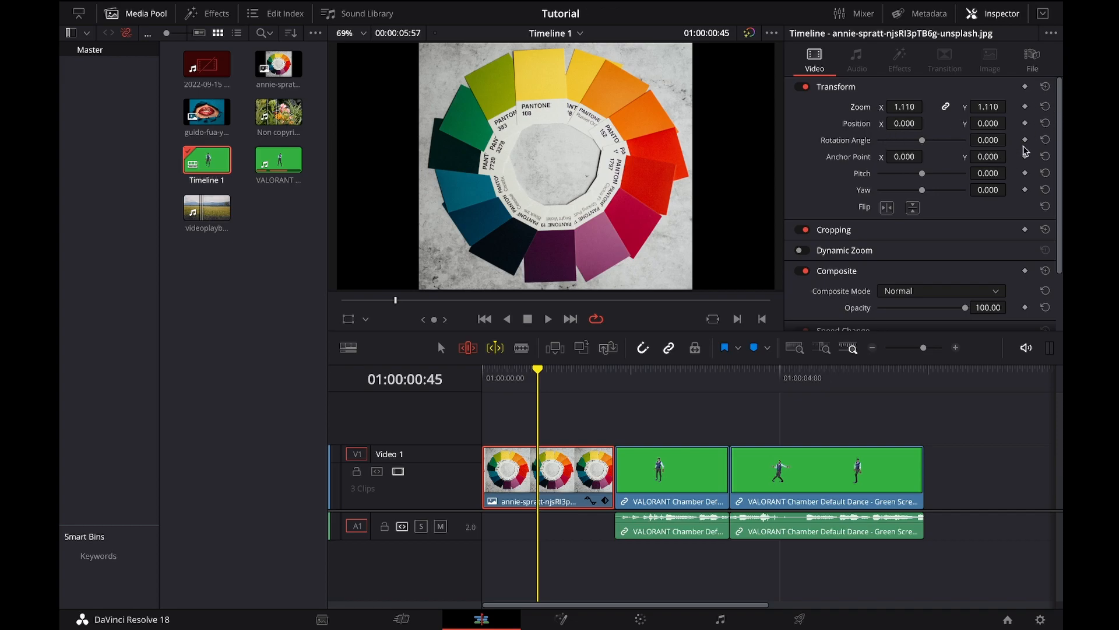
click(1045, 107)
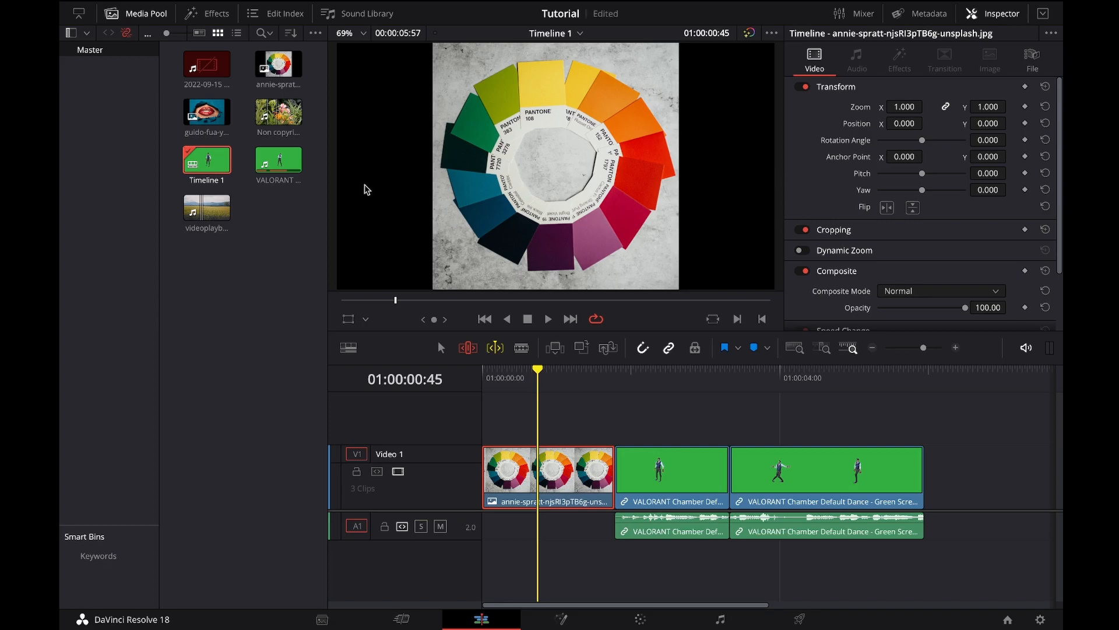
Step: Unlink the color-wheel image clip's zoom axes, set its X zoom to 1.310, reset the zoom, and save the project
click(946, 108)
drag(896, 106, 961, 114)
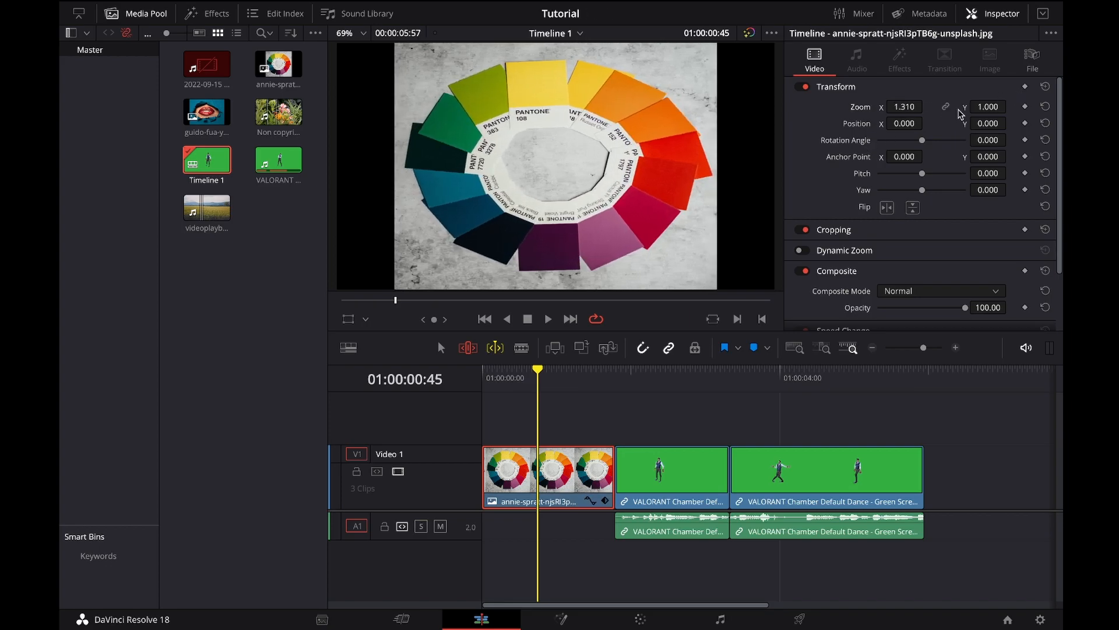
click(1045, 106)
key(ctrl+s)
Step: Shift the image clip's X position, undo the shift, and reset the rotation angle
drag(902, 124, 920, 144)
key(ctrl+z)
click(1045, 140)
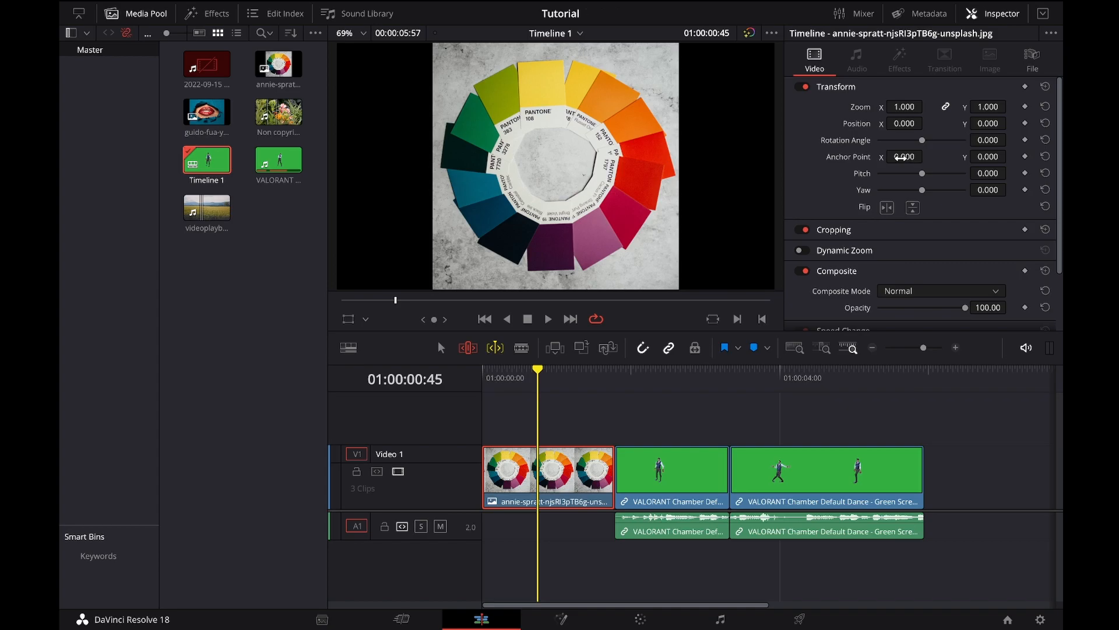
Step: Try out the image clip's rotation angle, pitch and yaw, and reset the pitch and yaw
mouse_move(925, 142)
mouse_down()
mouse_move(934, 141)
mouse_move(917, 141)
mouse_move(905, 161)
mouse_move(972, 160)
mouse_move(940, 141)
mouse_up()
mouse_move(924, 175)
mouse_down()
mouse_move(912, 174)
mouse_move(932, 173)
mouse_move(912, 191)
mouse_move(933, 190)
mouse_up()
click(1046, 173)
click(1045, 190)
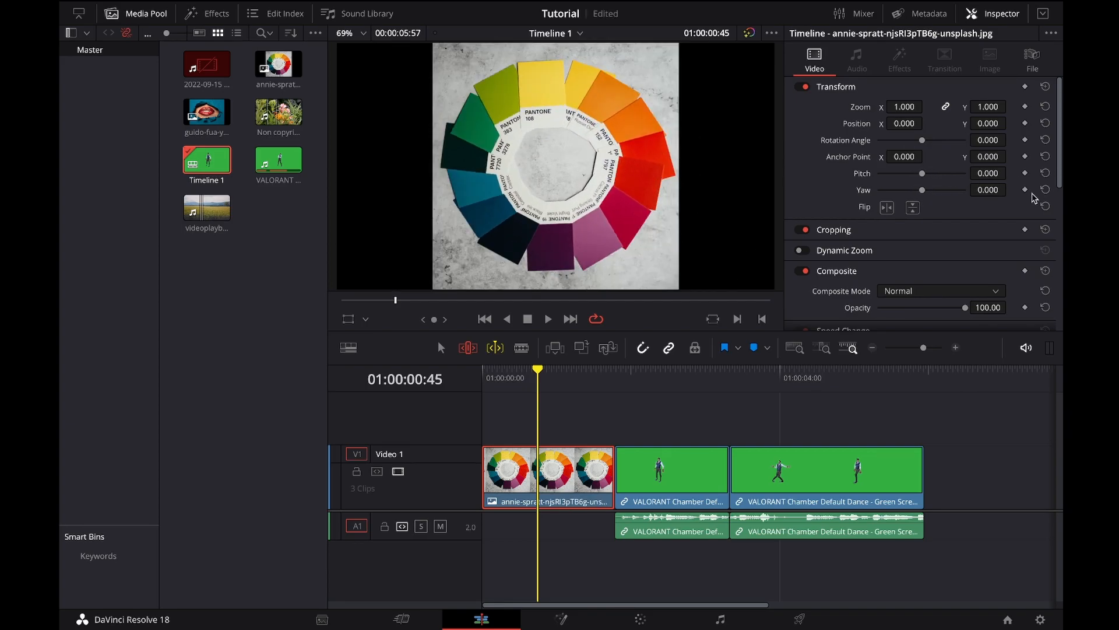
Step: Flip the image clip horizontally and back again, twice
click(888, 207)
click(888, 208)
click(888, 208)
click(888, 208)
Step: Expand the Cropping settings and look through the Composite, Stabilization, Lens Correction, and Retime and Scaling settings
scroll(898, 262, down, 3)
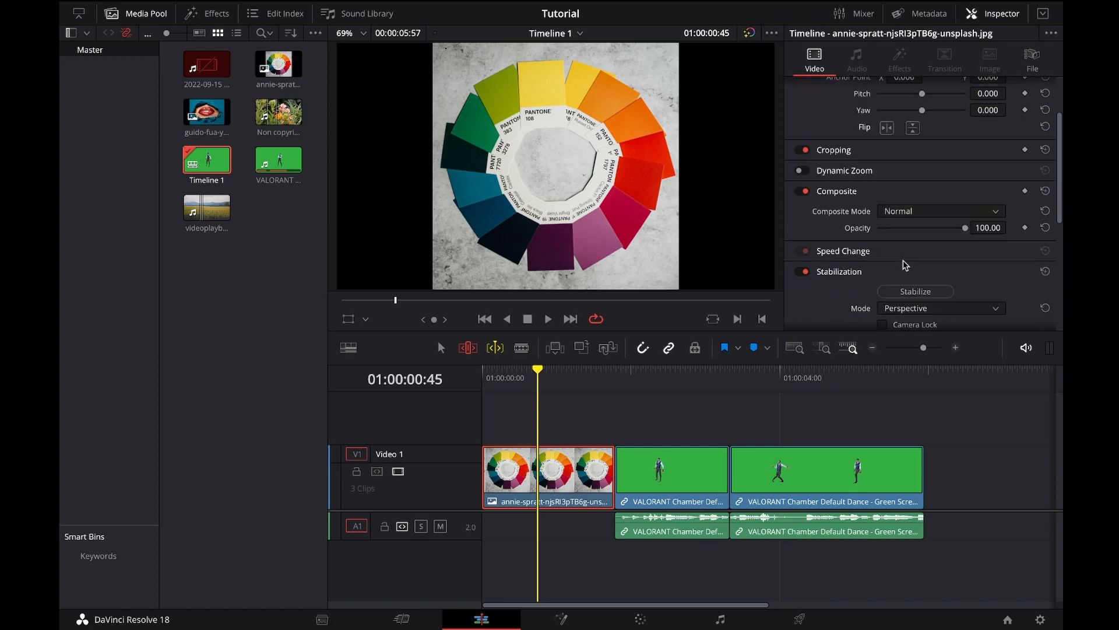
click(965, 148)
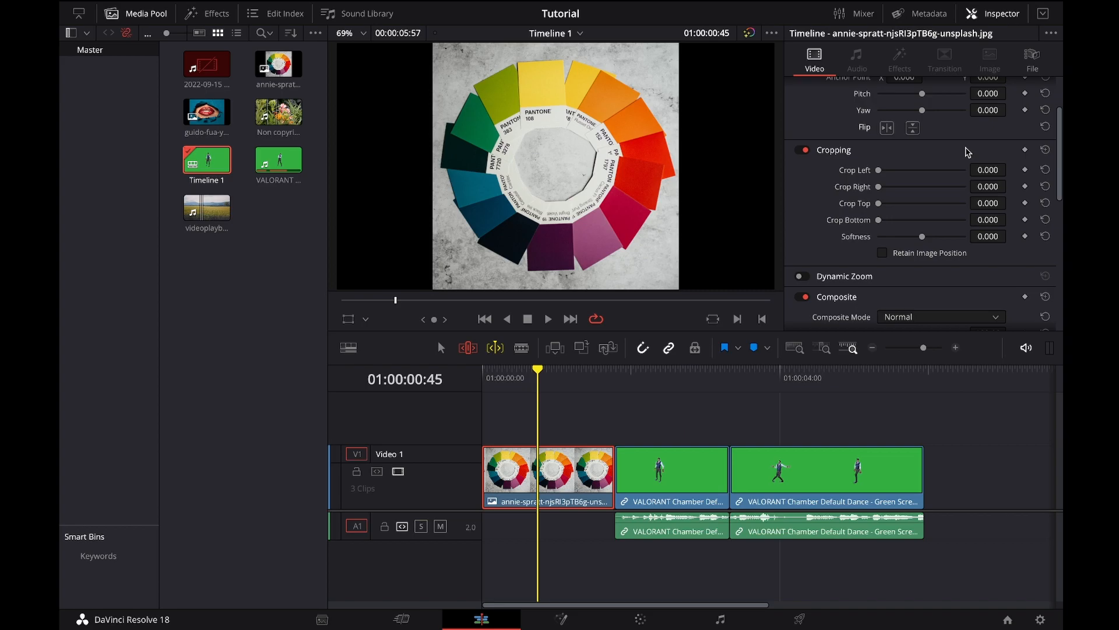
scroll(956, 257, down, 3)
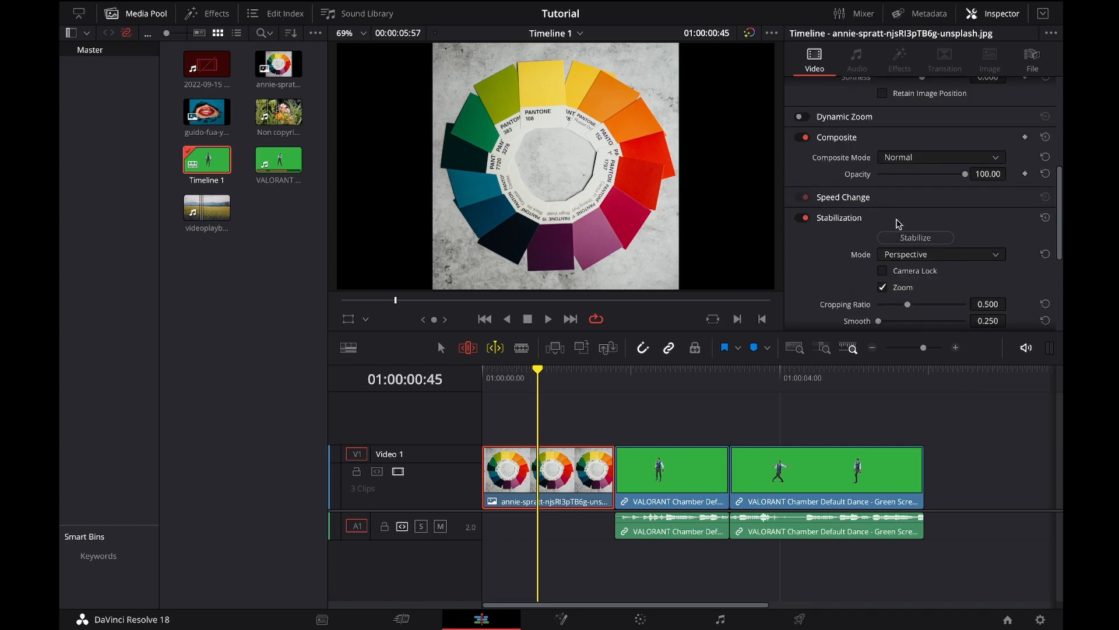
scroll(900, 224, down, 2)
scroll(924, 246, down, 1)
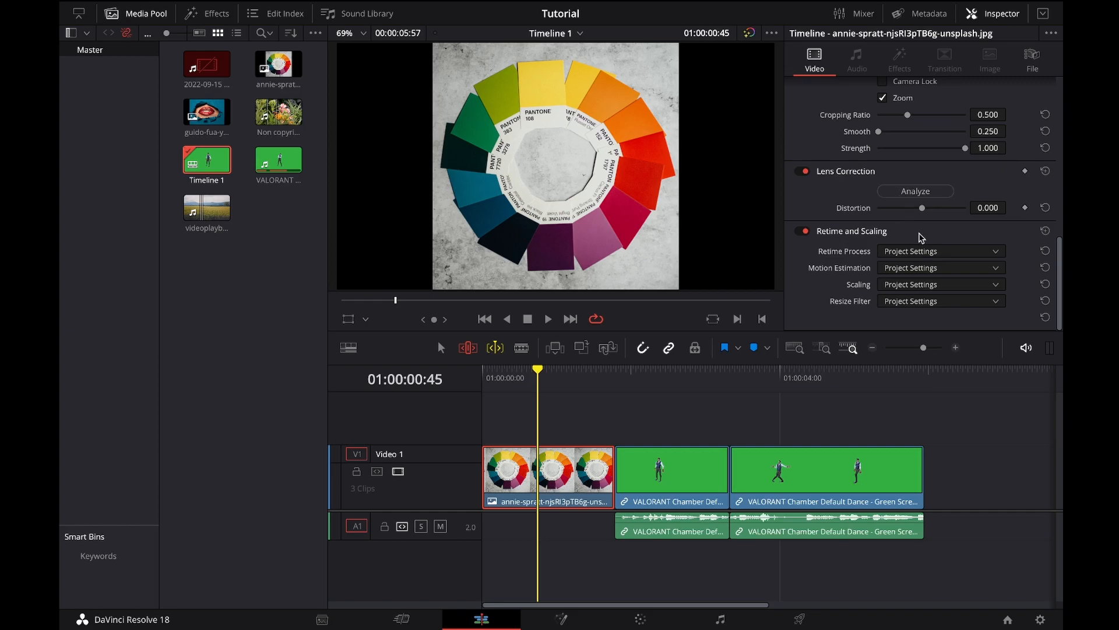
scroll(918, 236, up, 4)
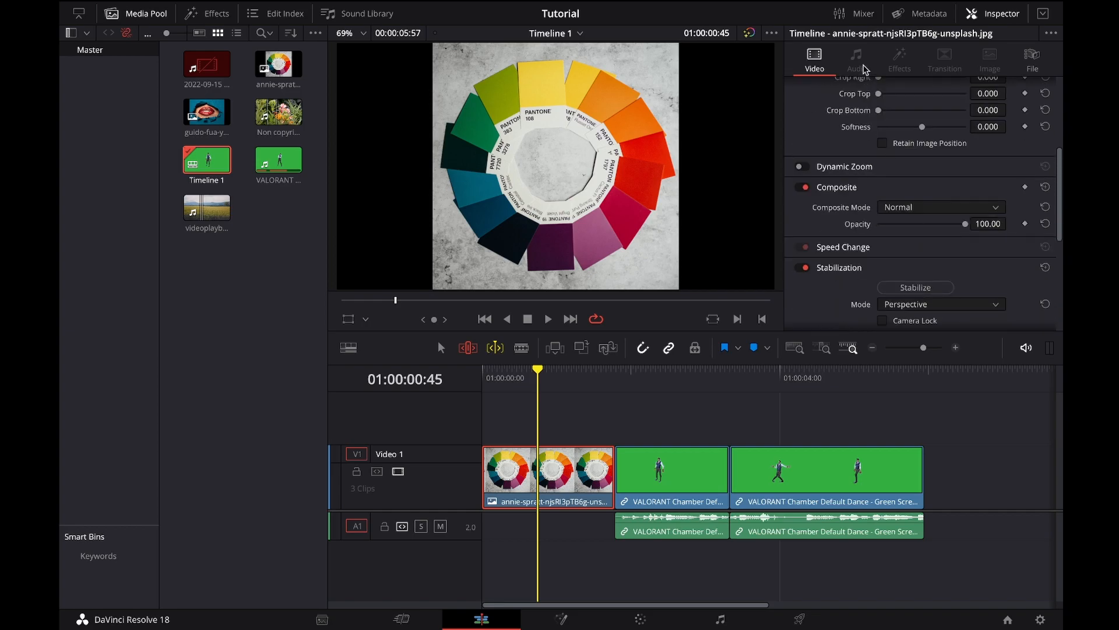
Step: Select the middle VALORANT clip with the playhead at 01:00:02:42, review its audio settings, and return to its video transform settings
click(685, 378)
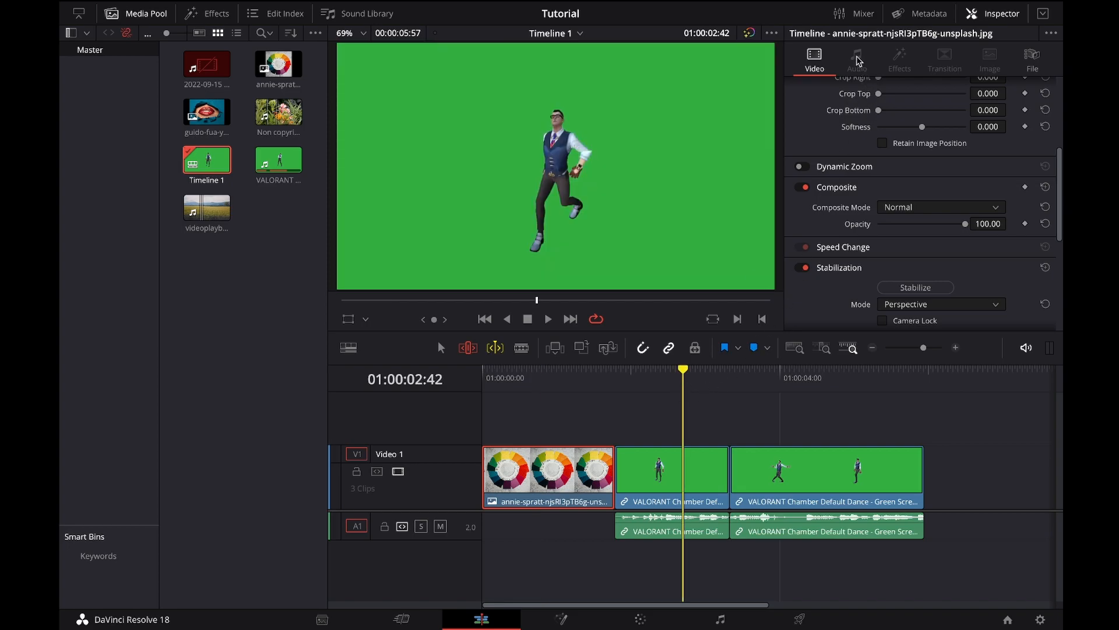
click(671, 520)
click(857, 57)
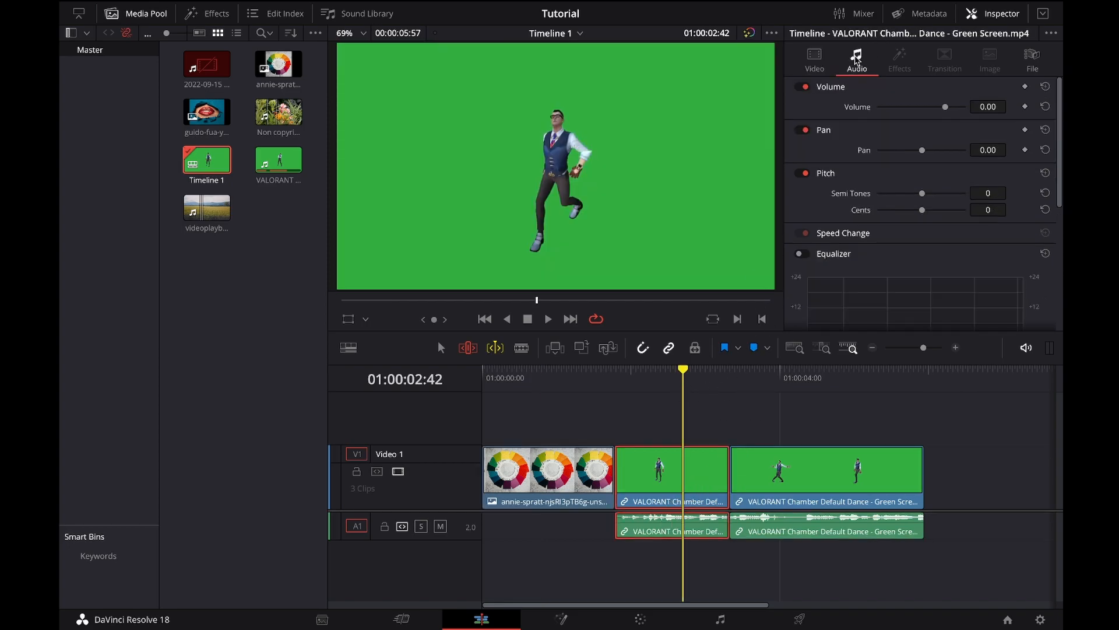
scroll(943, 227, down, 3)
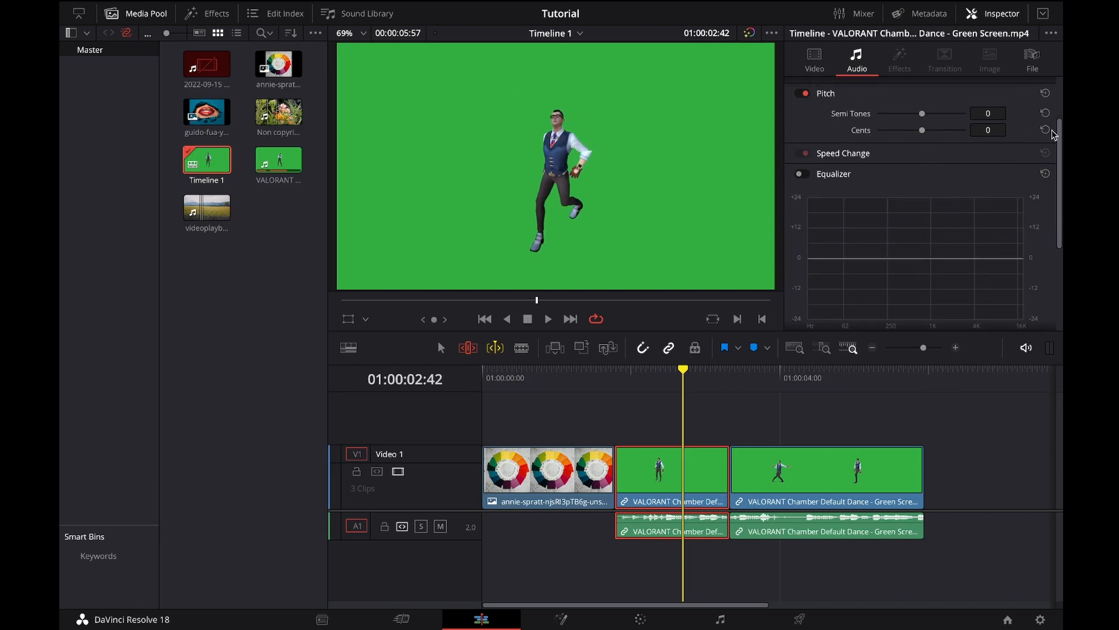
click(1060, 90)
click(813, 55)
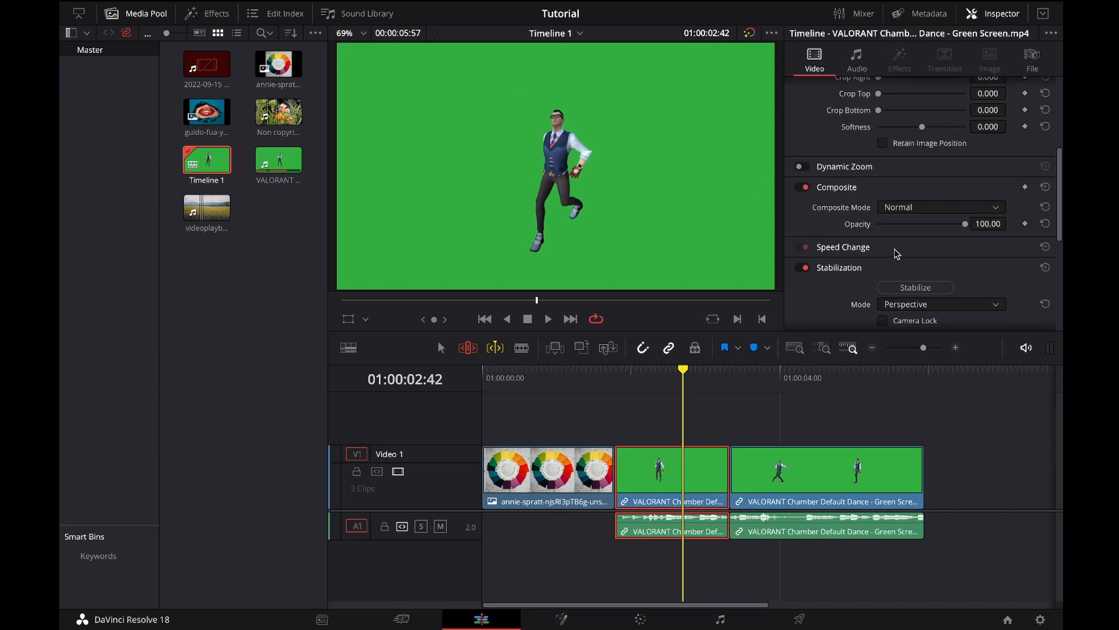
drag(1060, 179, 1060, 102)
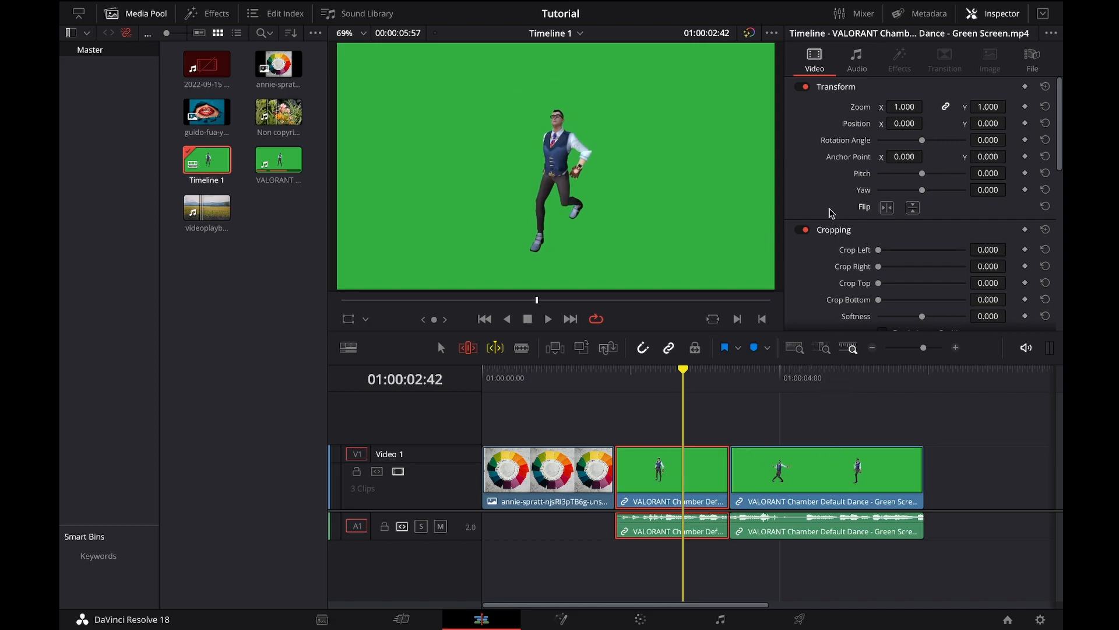
Step: Select the color-wheel image clip, move the playhead to 01:00:01:06, and show the Transform overlay in the viewer
click(524, 474)
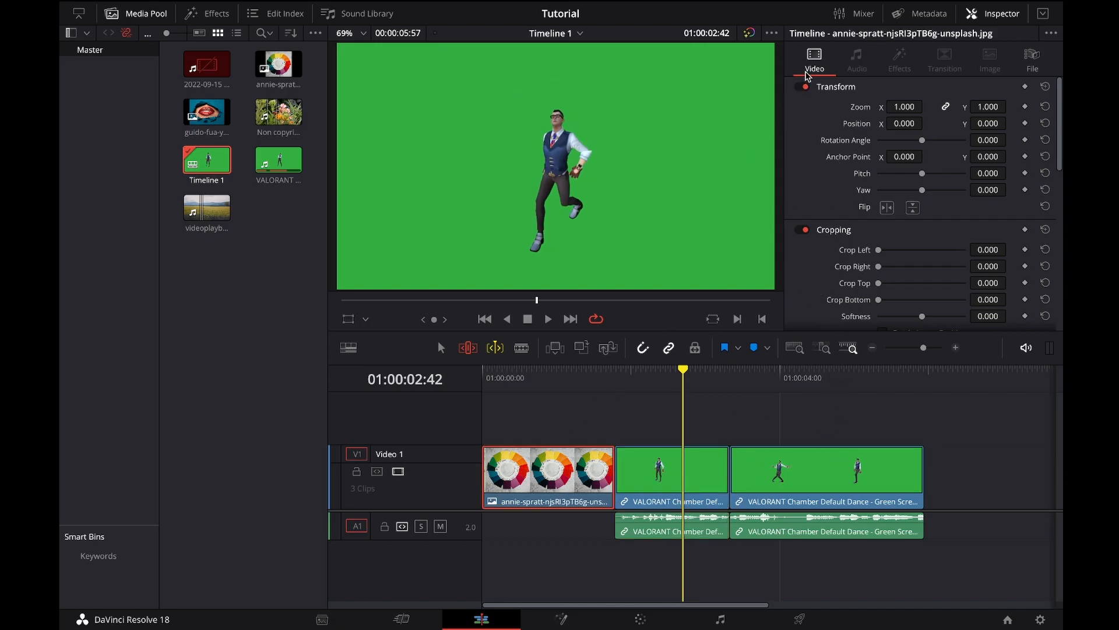
click(564, 373)
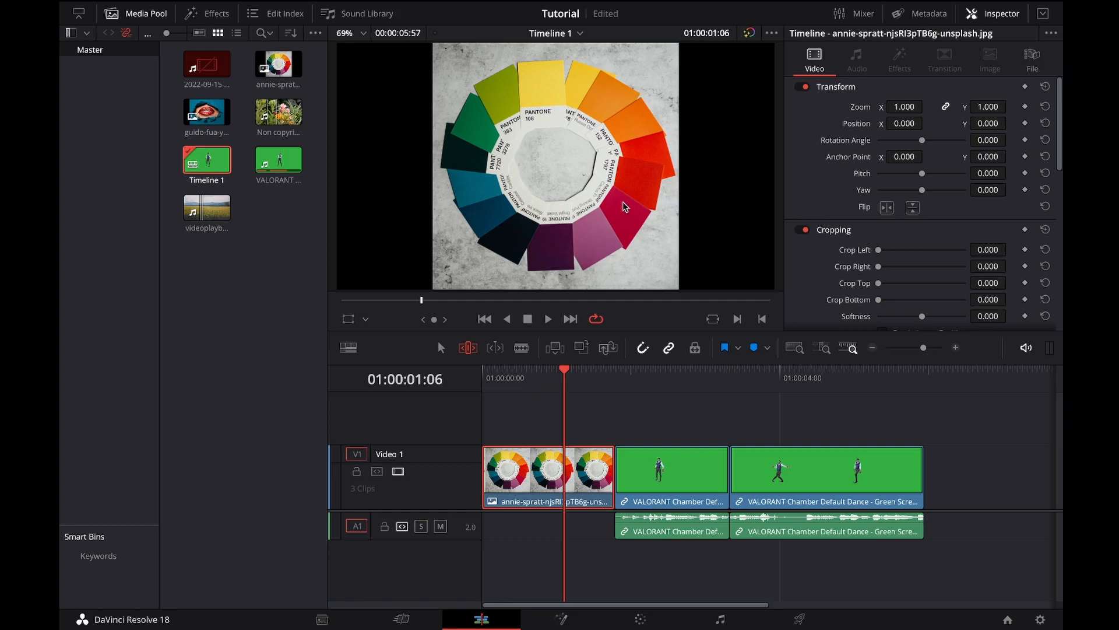
click(351, 324)
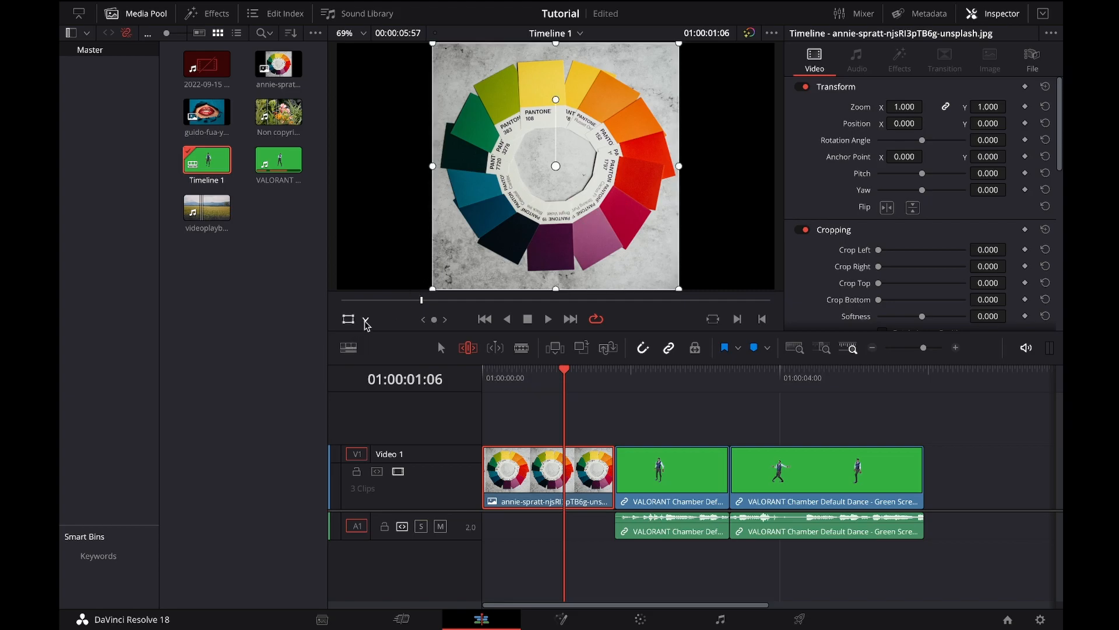
click(367, 322)
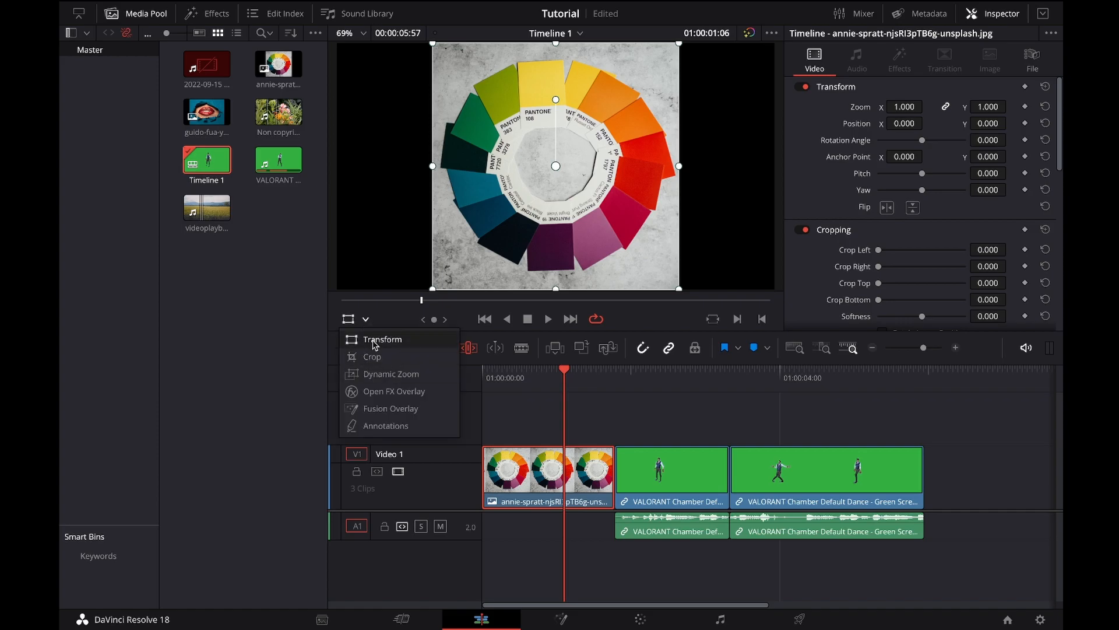
click(373, 341)
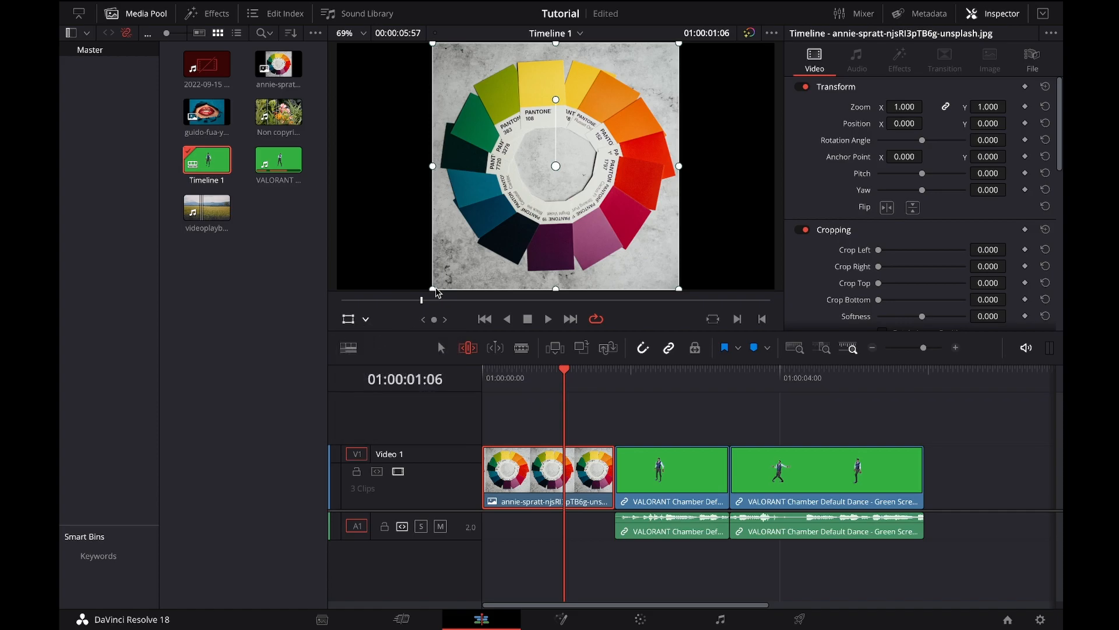
Step: Scale the image clip in the viewer to about 0.820 zoom and rotate it to about 0.331
drag(435, 292, 458, 276)
drag(557, 100, 554, 178)
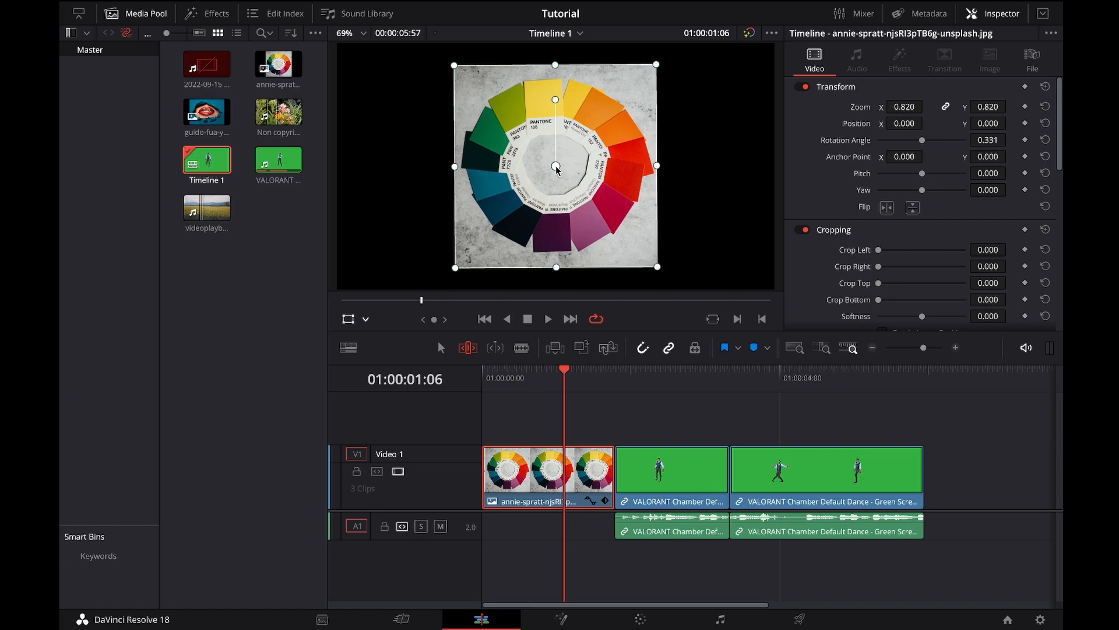
Step: Move the image clip's anchor point to about X 234.428, Y 87.835, then try rotating around it and undo the rotation
drag(558, 170, 611, 149)
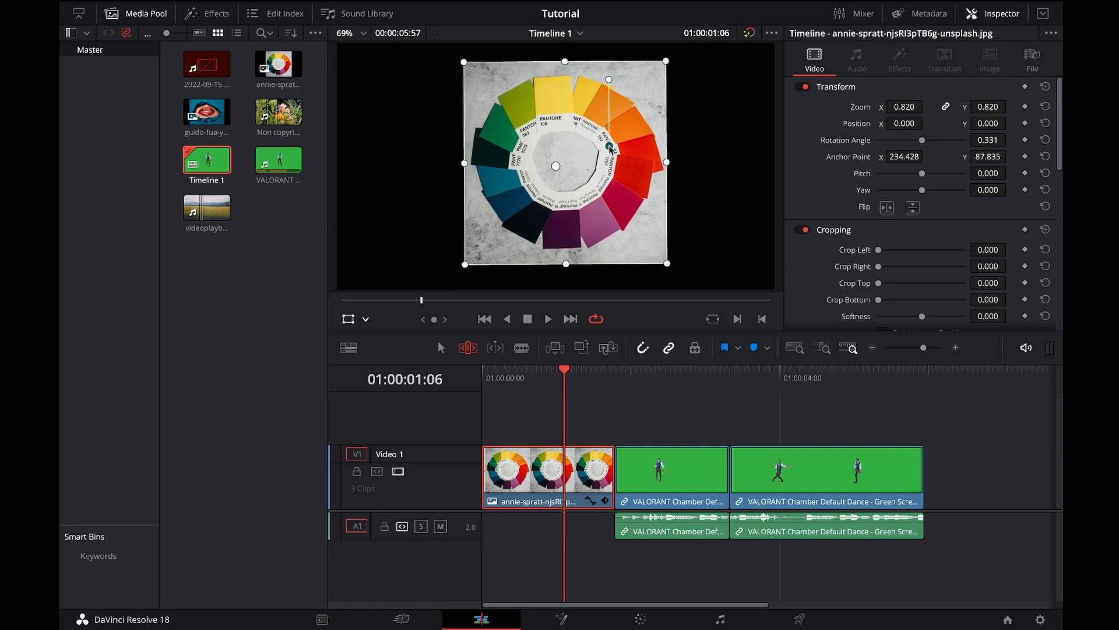
drag(610, 80, 672, 87)
key(ctrl+z)
Step: Switch the viewer overlay to Crop and crop the image clip's top edge by about 6.416
click(367, 320)
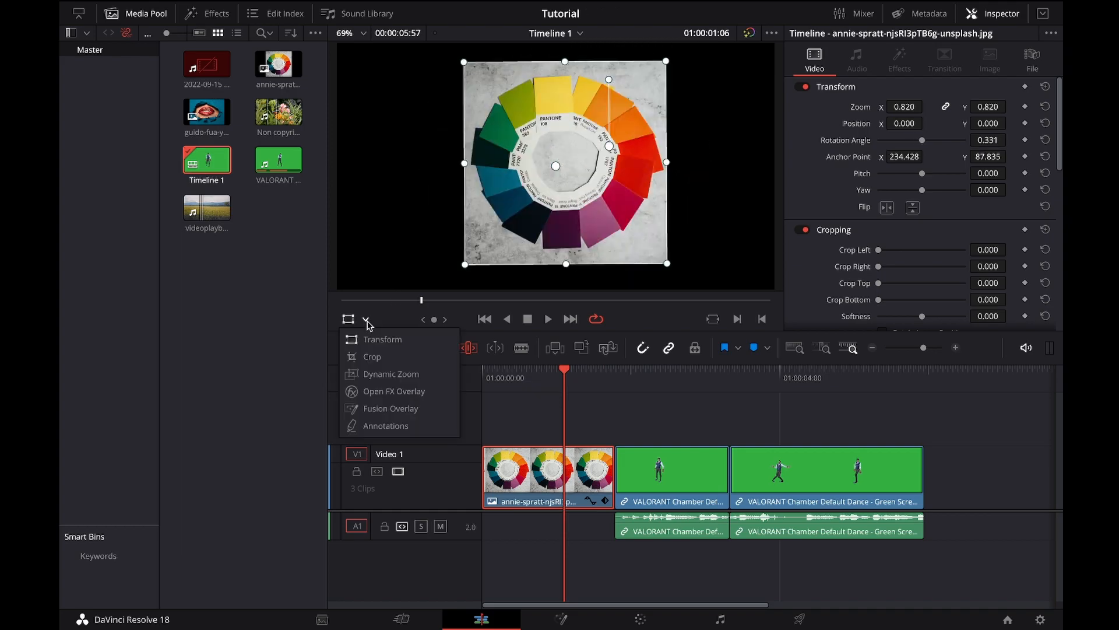
click(382, 357)
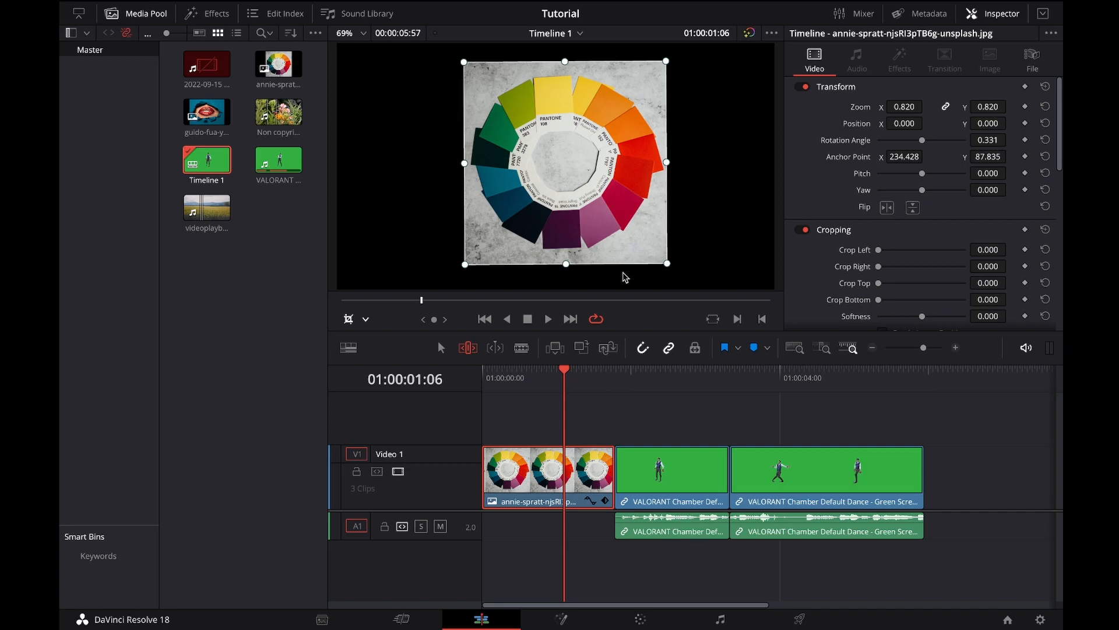
mouse_move(668, 267)
mouse_down()
mouse_move(670, 192)
mouse_move(673, 274)
mouse_up()
mouse_move(573, 68)
mouse_down()
mouse_move(575, 84)
mouse_move(575, 64)
mouse_up()
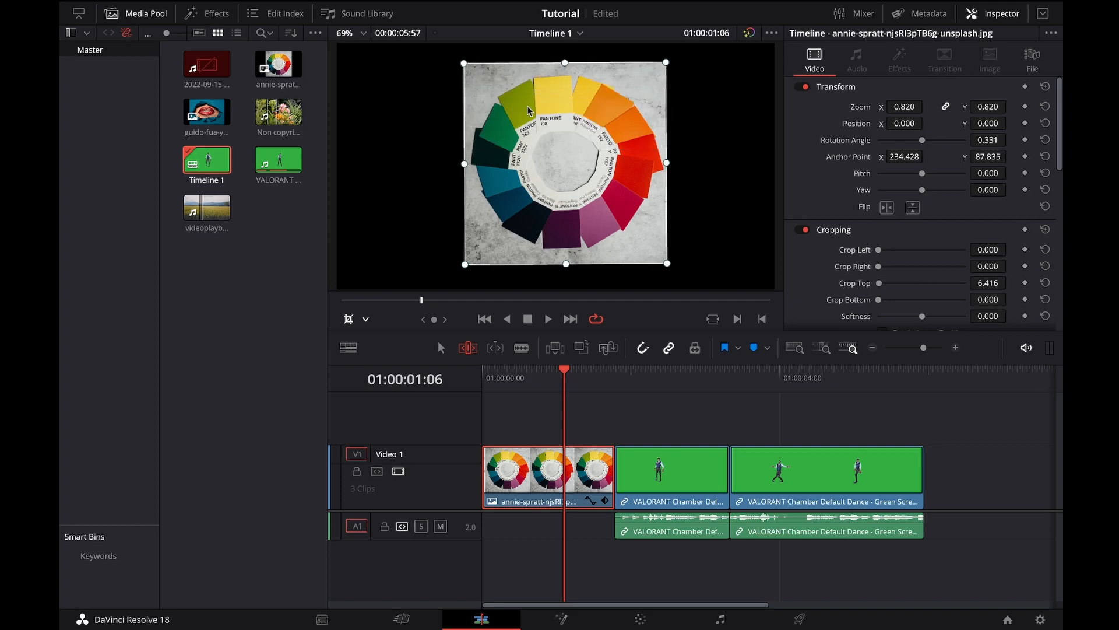
Step: Switch the viewer overlay to Dynamic Zoom and play the image clip from the start of the timeline
click(366, 317)
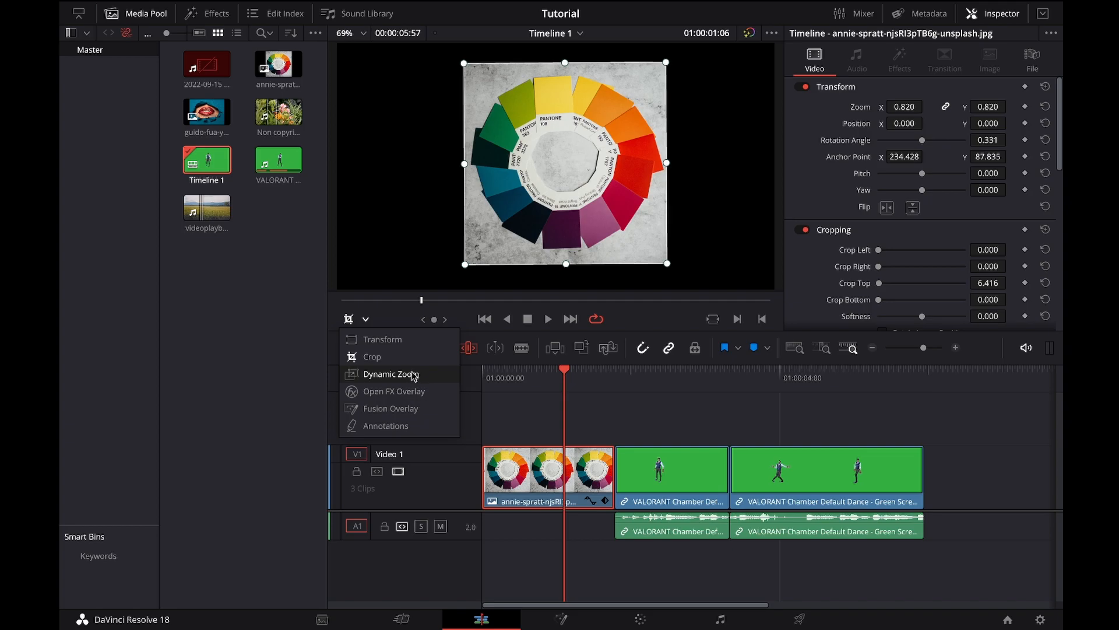
click(414, 375)
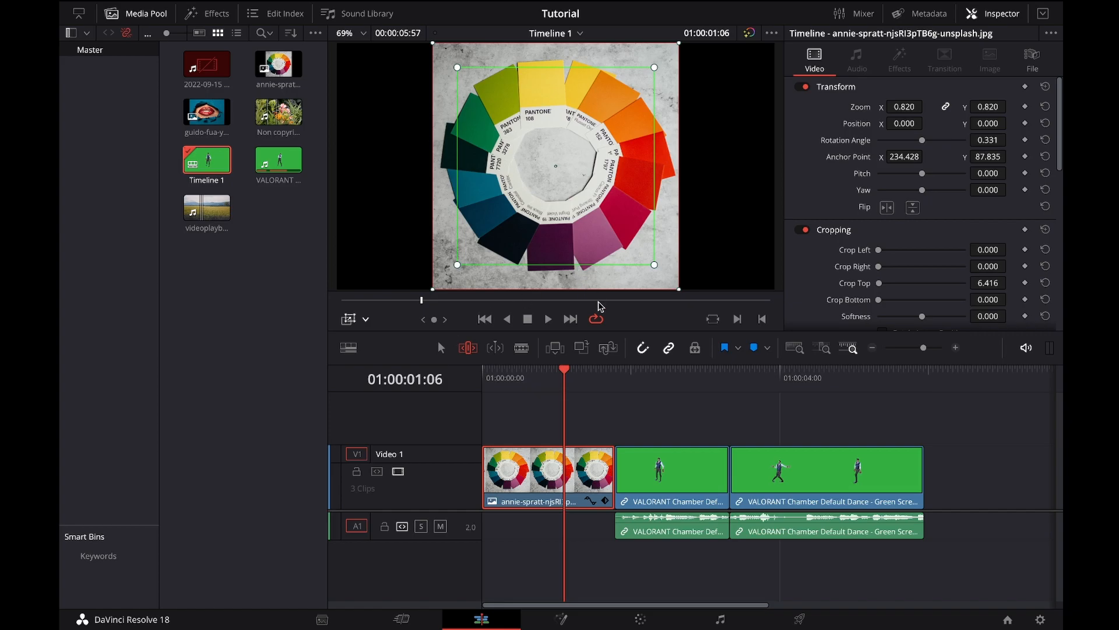
drag(560, 382, 488, 378)
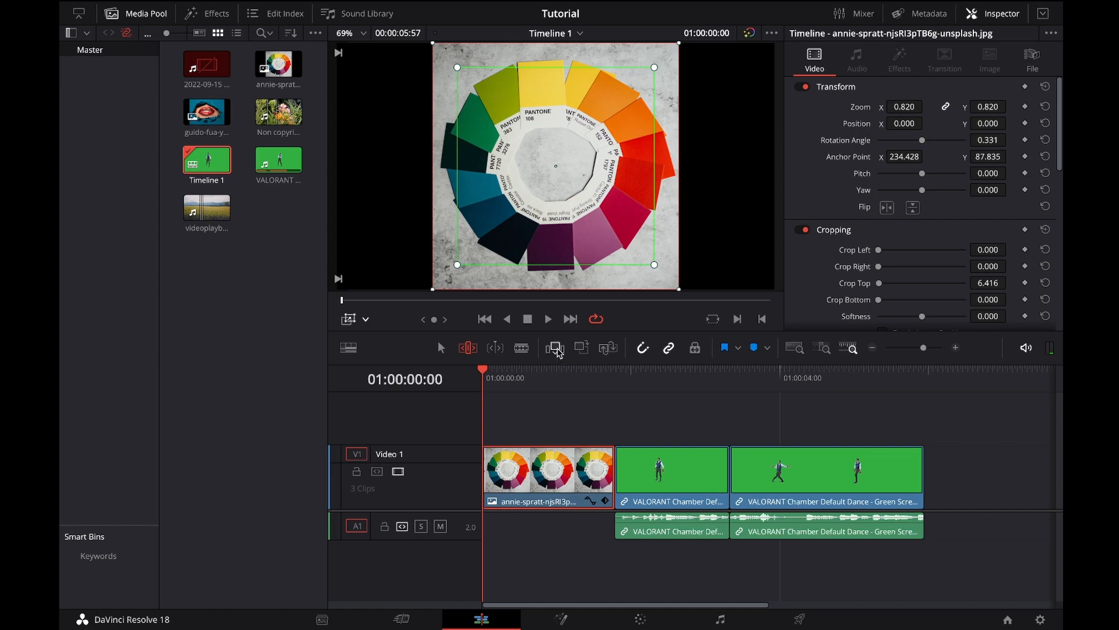
click(548, 321)
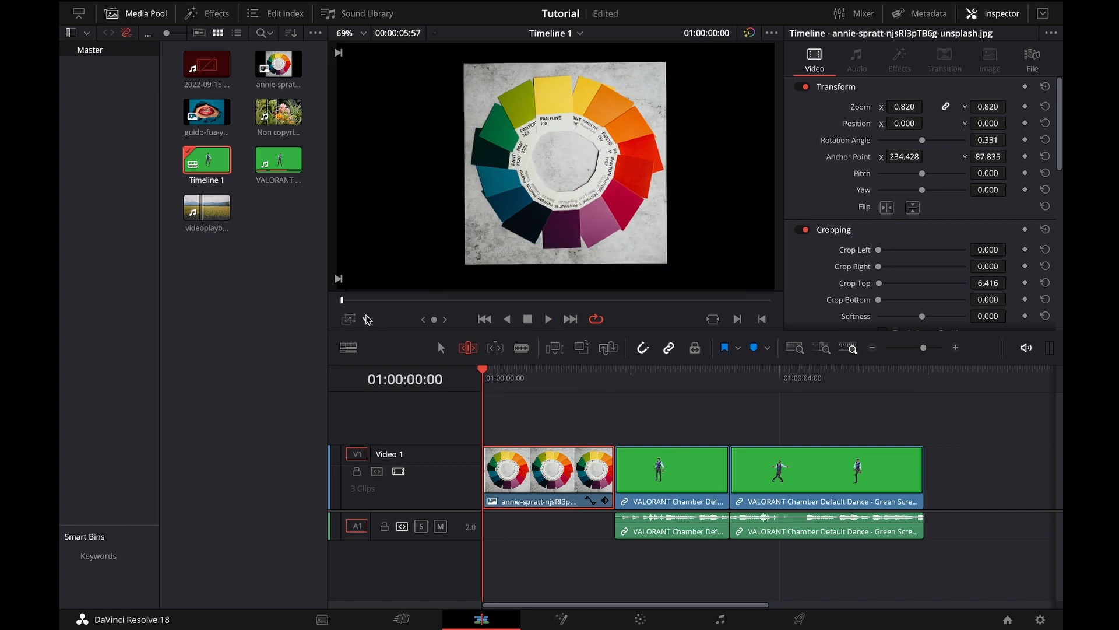
Step: Show the Dynamic Zoom overlay again, enable Dynamic Zoom on the image clip, and expand its settings
click(367, 319)
click(408, 374)
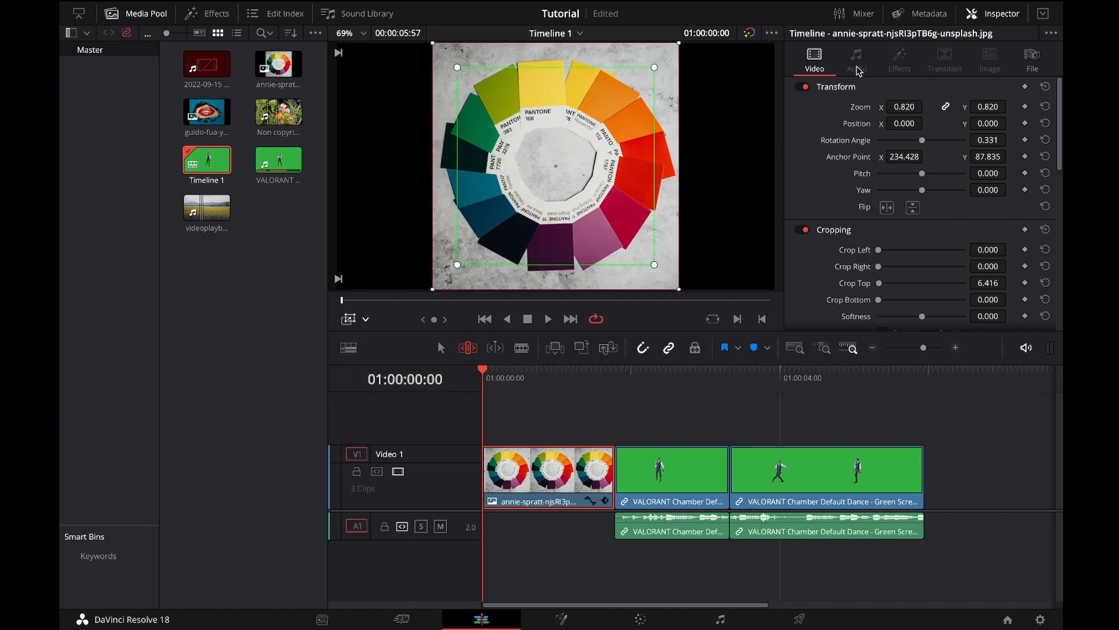
scroll(936, 225, down, 8)
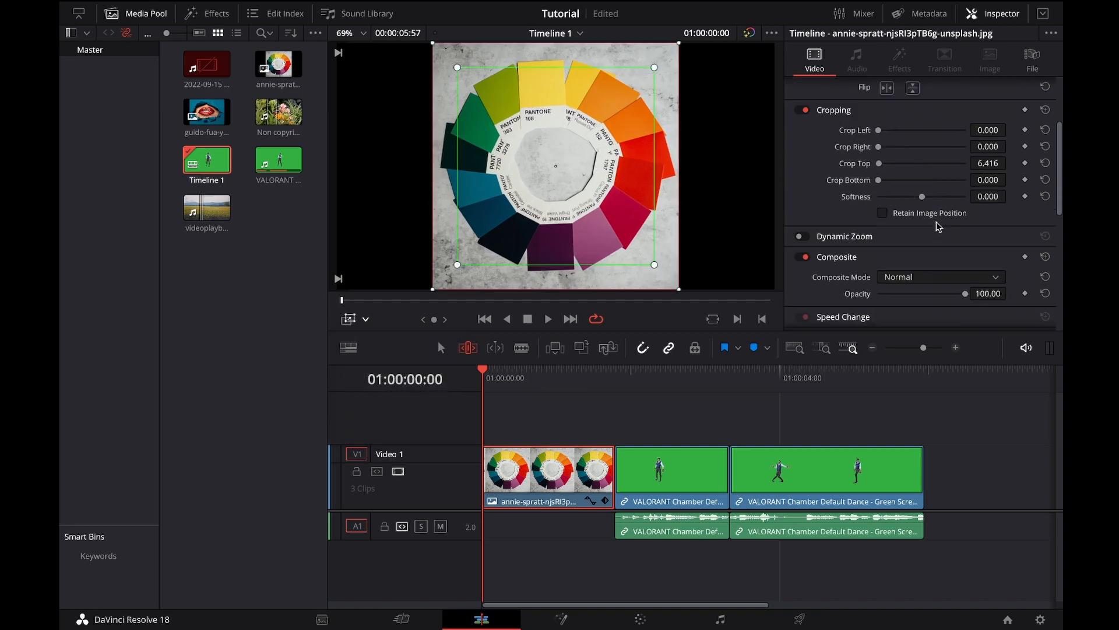
scroll(825, 174, up, 2)
click(803, 196)
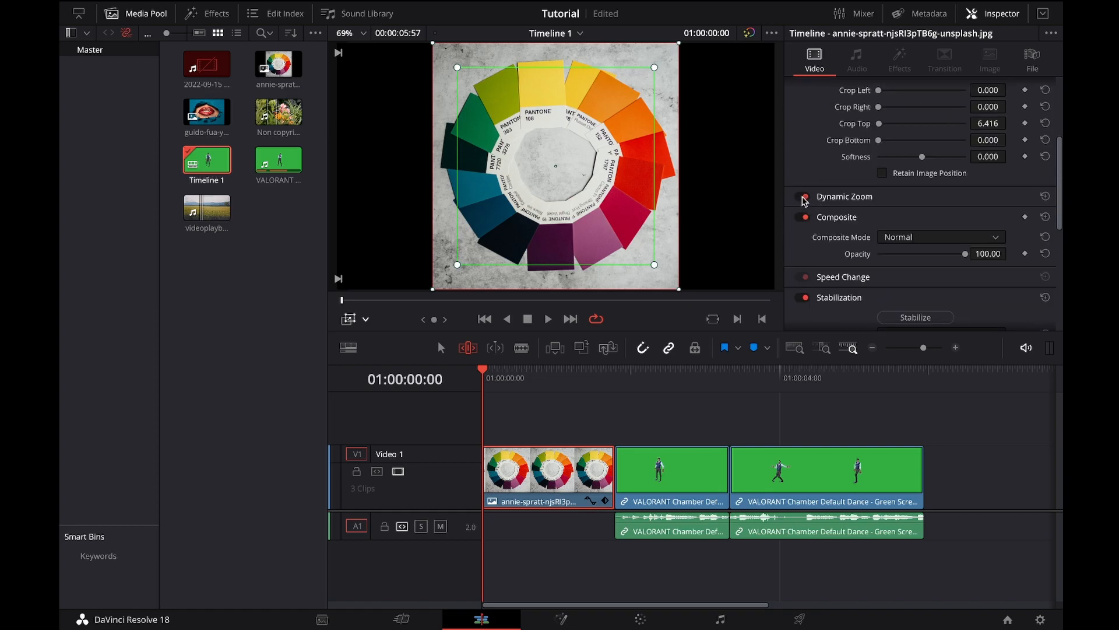
click(1041, 199)
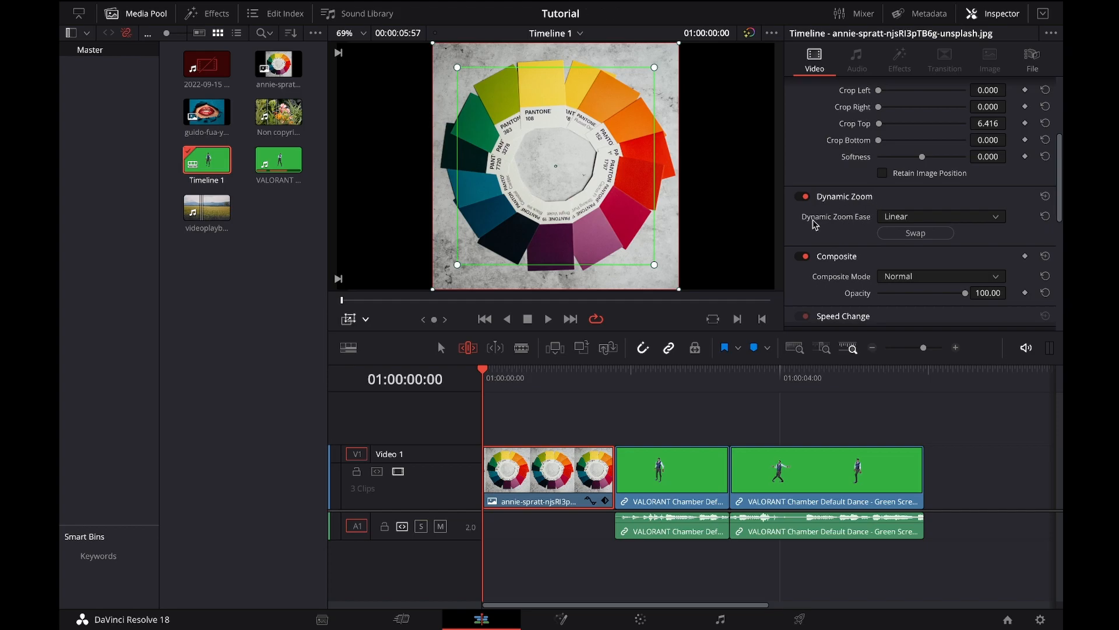
Step: Swap the dynamic zoom's start and end frames, play the effect, stop, and return to 01:00:00:00
click(918, 233)
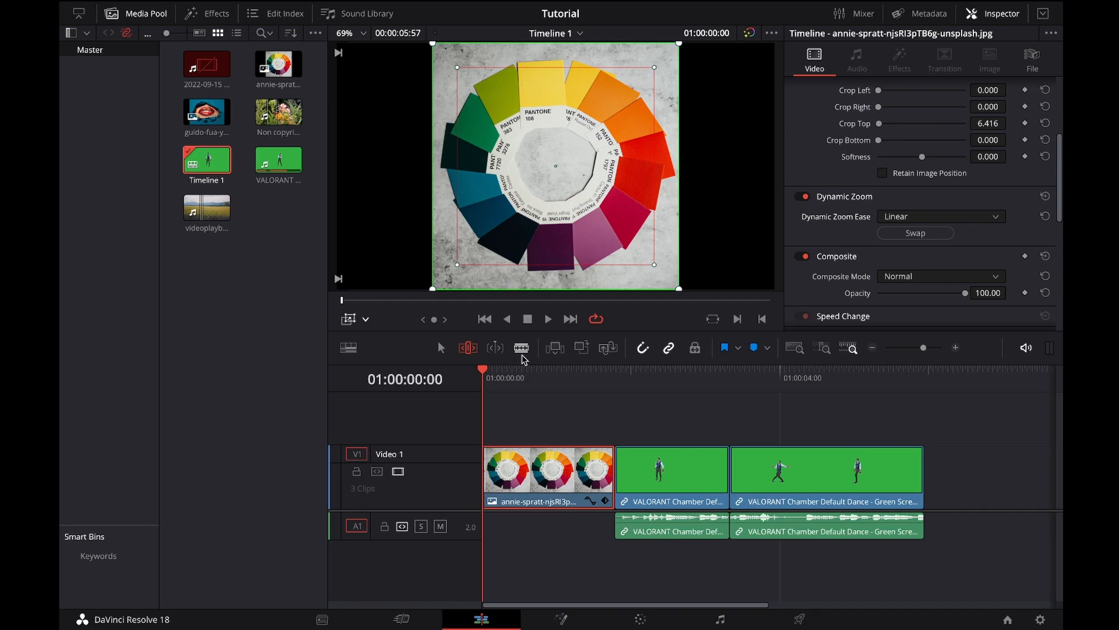
click(548, 319)
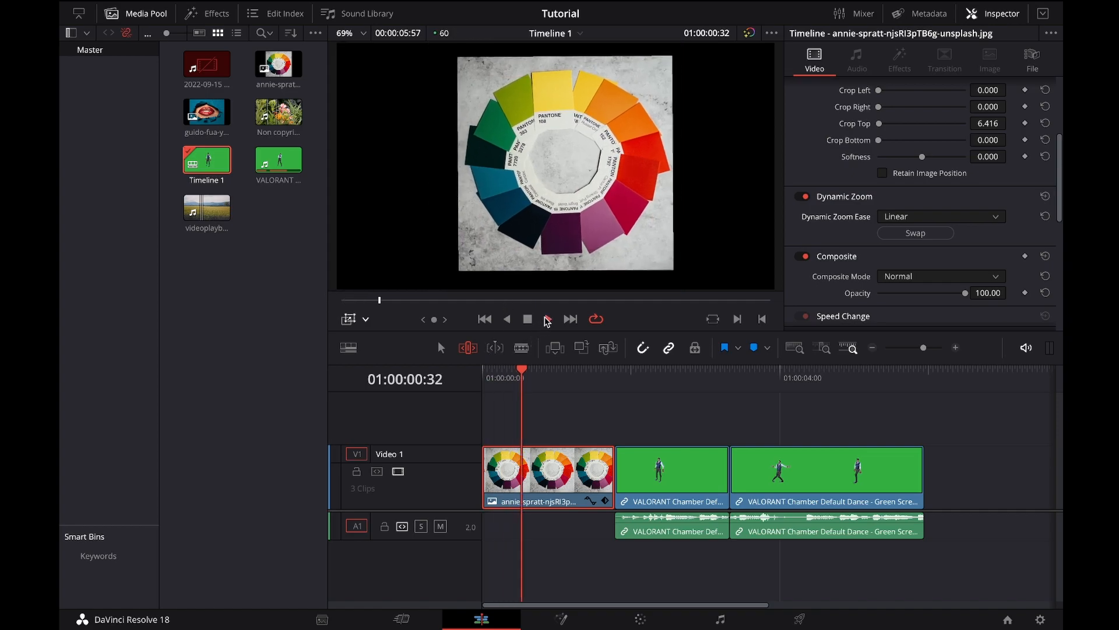
click(528, 320)
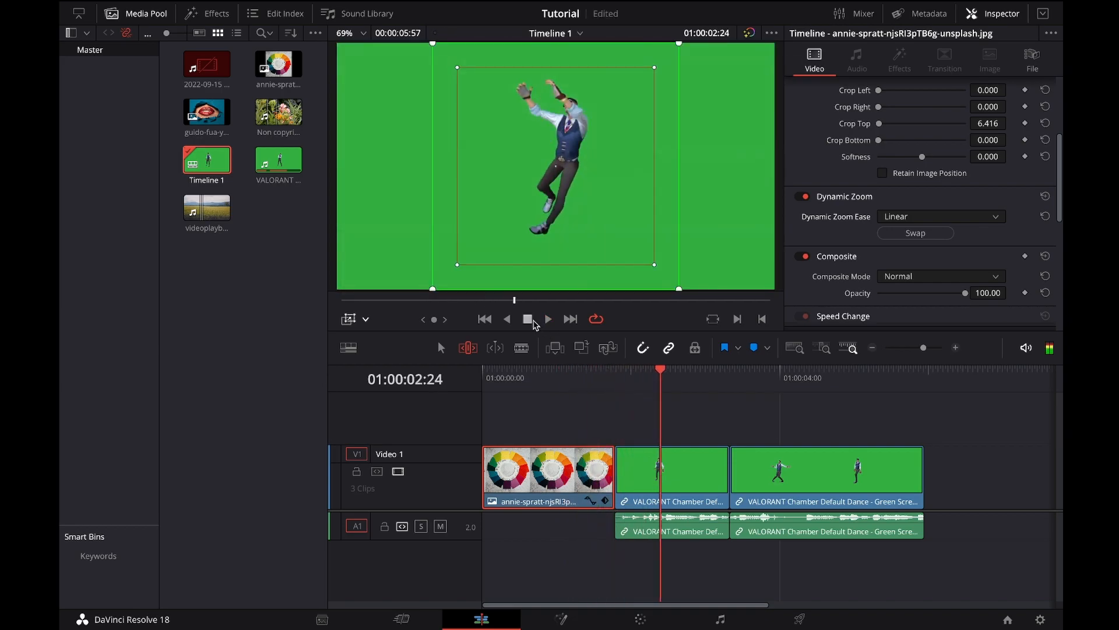
drag(510, 378, 471, 383)
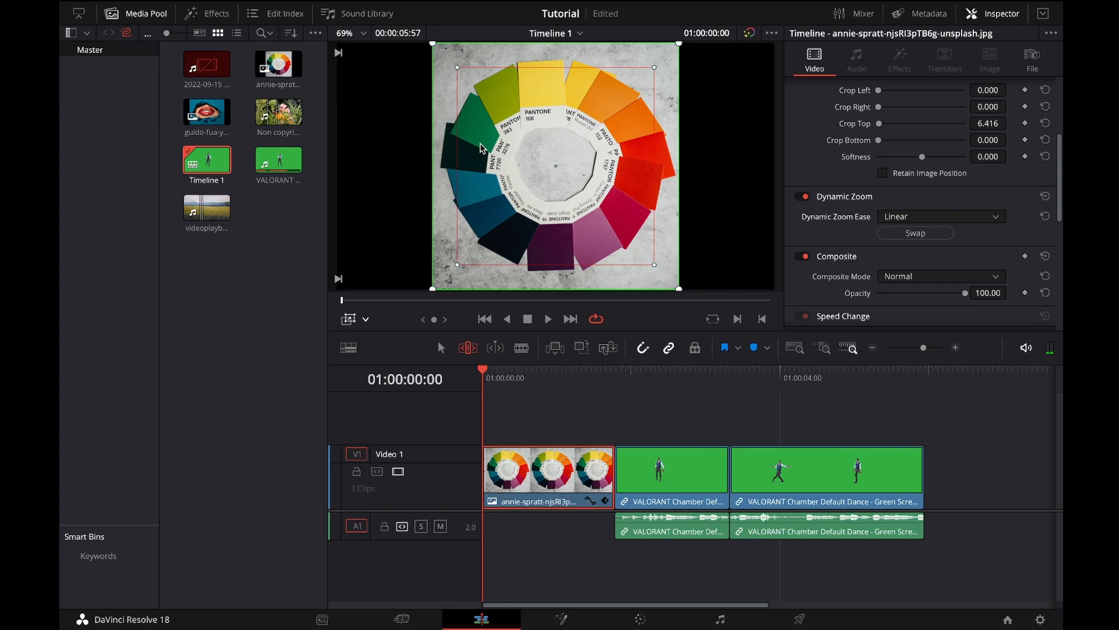
Step: Swap the dynamic zoom frames, check the easing options, and shrink and move the inner frame to the wheel's upper part near PANTONE 108
click(913, 236)
right_click(529, 153)
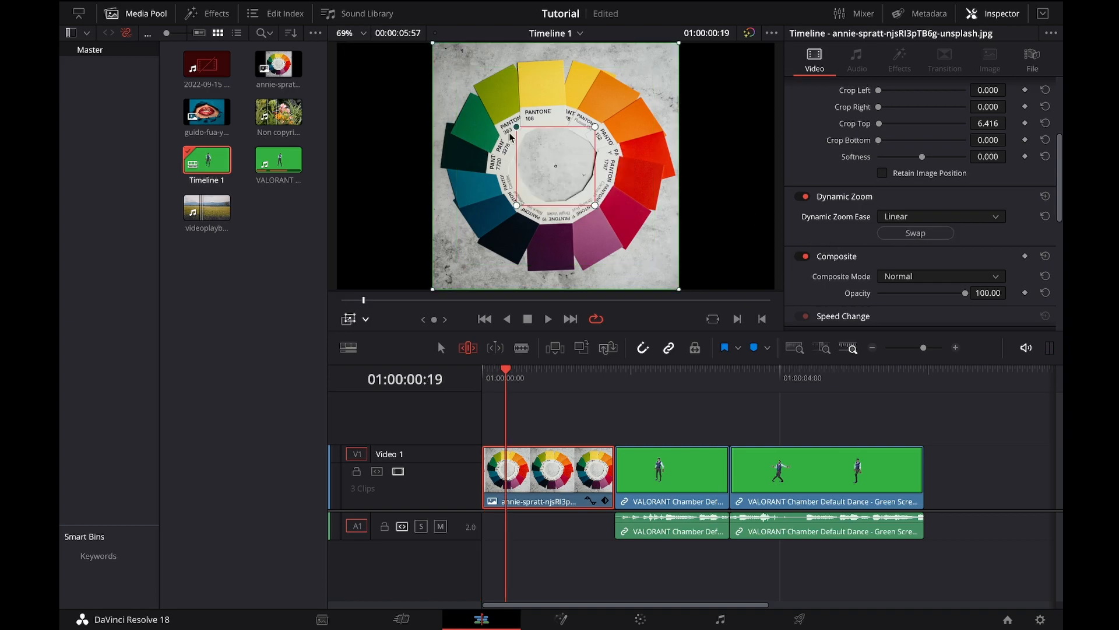
drag(555, 163, 545, 115)
drag(583, 156, 543, 122)
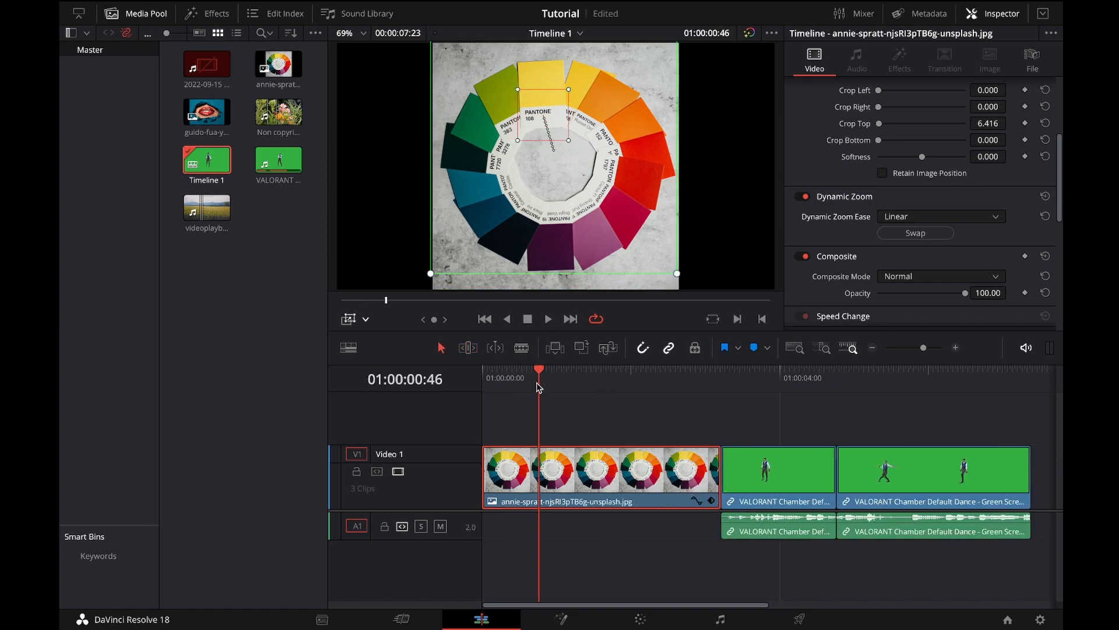
Step: Lengthen the image clip on the timeline and play the dynamic zoom from the start
drag(538, 383, 483, 382)
click(548, 319)
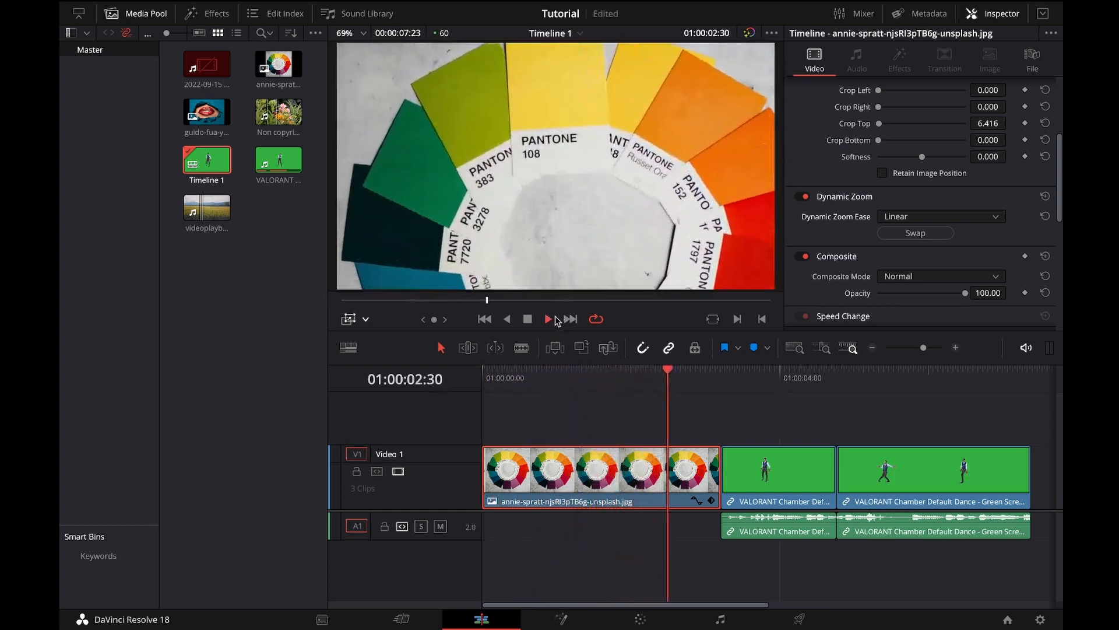
click(548, 319)
Step: Resize the dynamic zoom's outer start frame with the playhead at 01:00:01:23 and open the viewer overlay choices
click(586, 375)
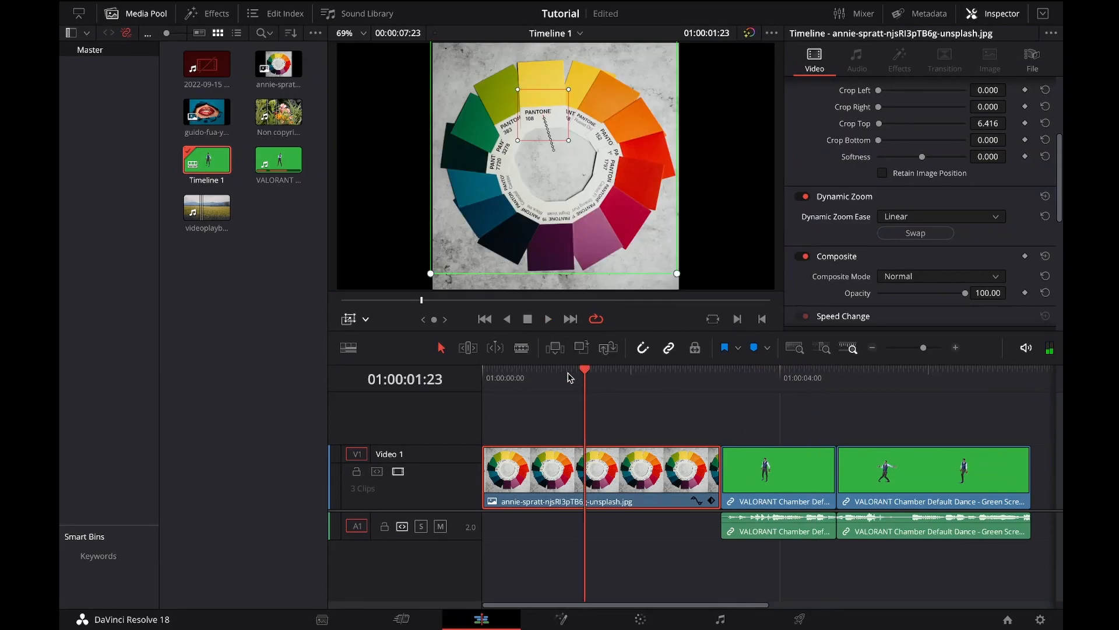
mouse_move(677, 274)
mouse_down()
mouse_move(685, 284)
mouse_move(675, 260)
mouse_move(684, 279)
mouse_up()
click(368, 319)
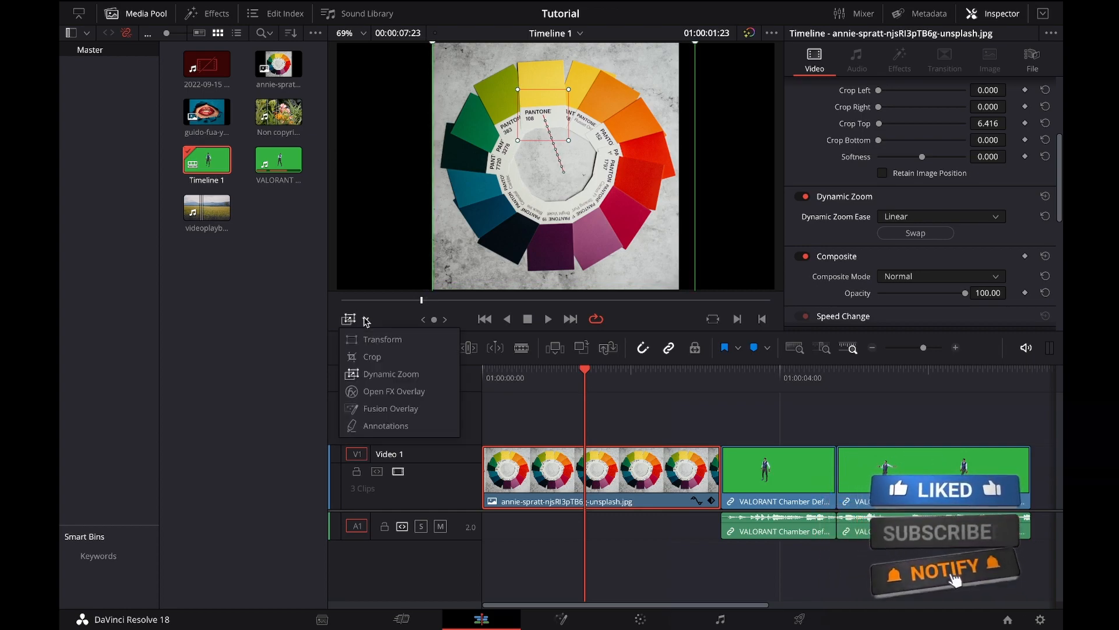